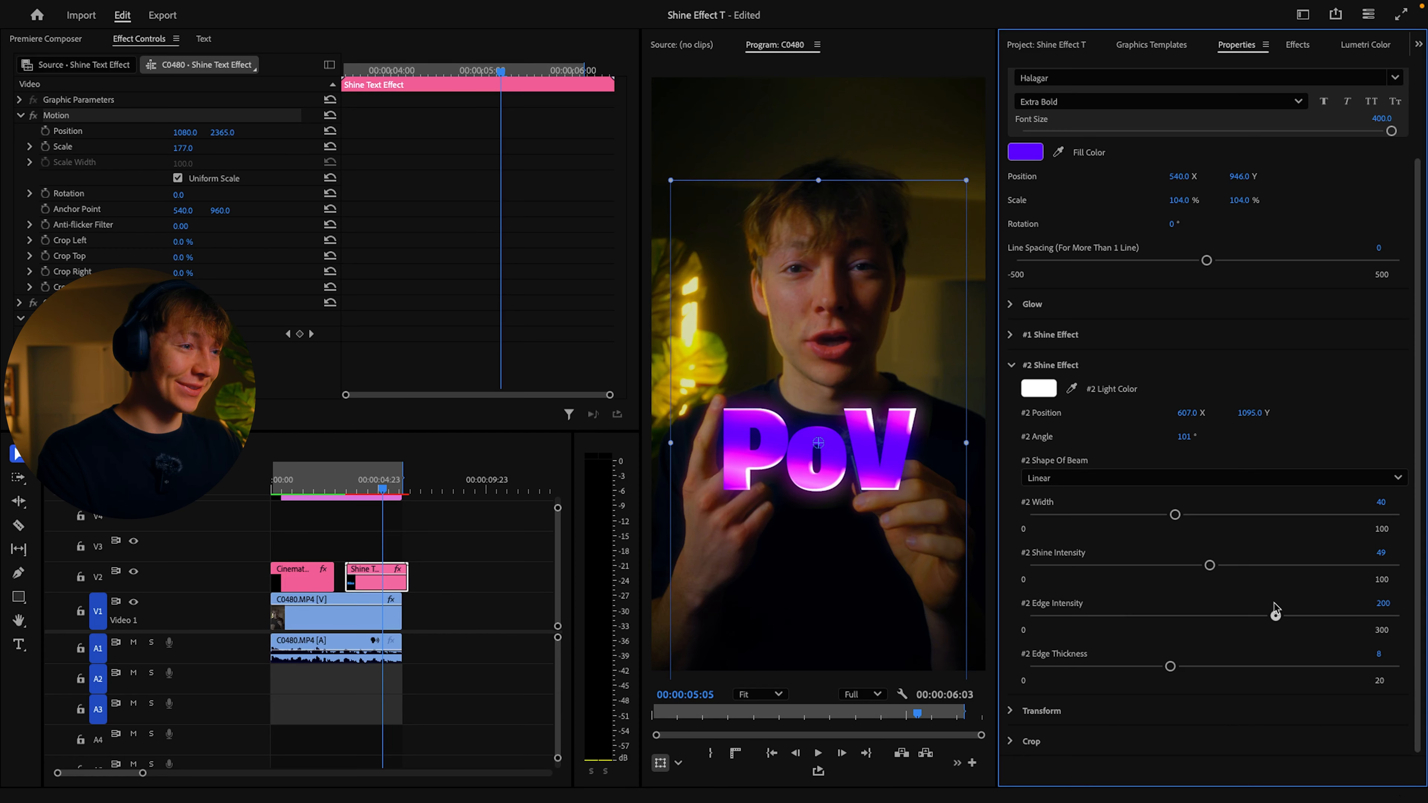
# Step: Set the PoV title's #2 Edge Thickness to 11 and check the result at 00:00:04:14
pyautogui.moveTo(1170, 666); pyautogui.dragTo(1244, 665)
pyautogui.click(431, 537)
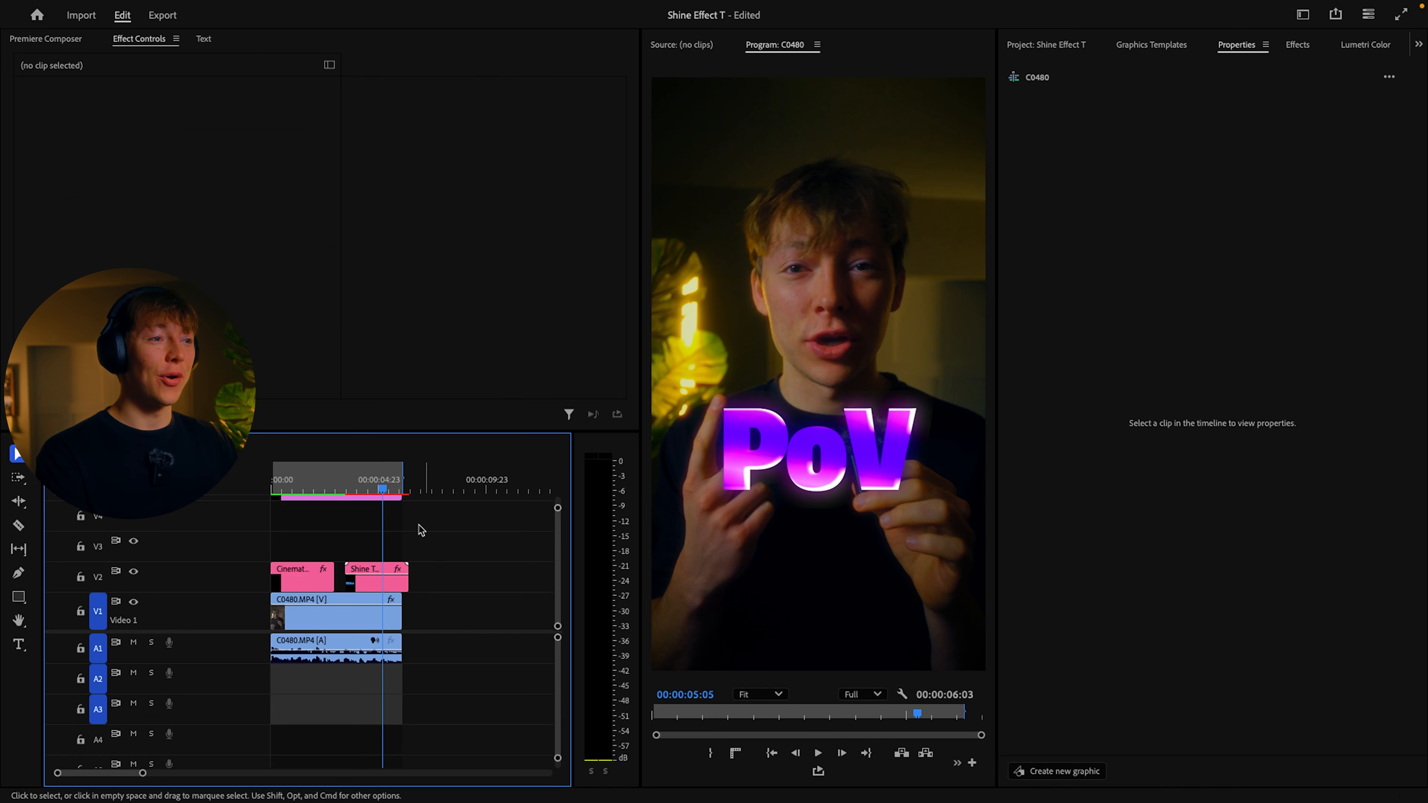
pyautogui.moveTo(388, 488)
pyautogui.mouseDown()
pyautogui.moveTo(350, 489)
pyautogui.moveTo(372, 489)
pyautogui.mouseUp()
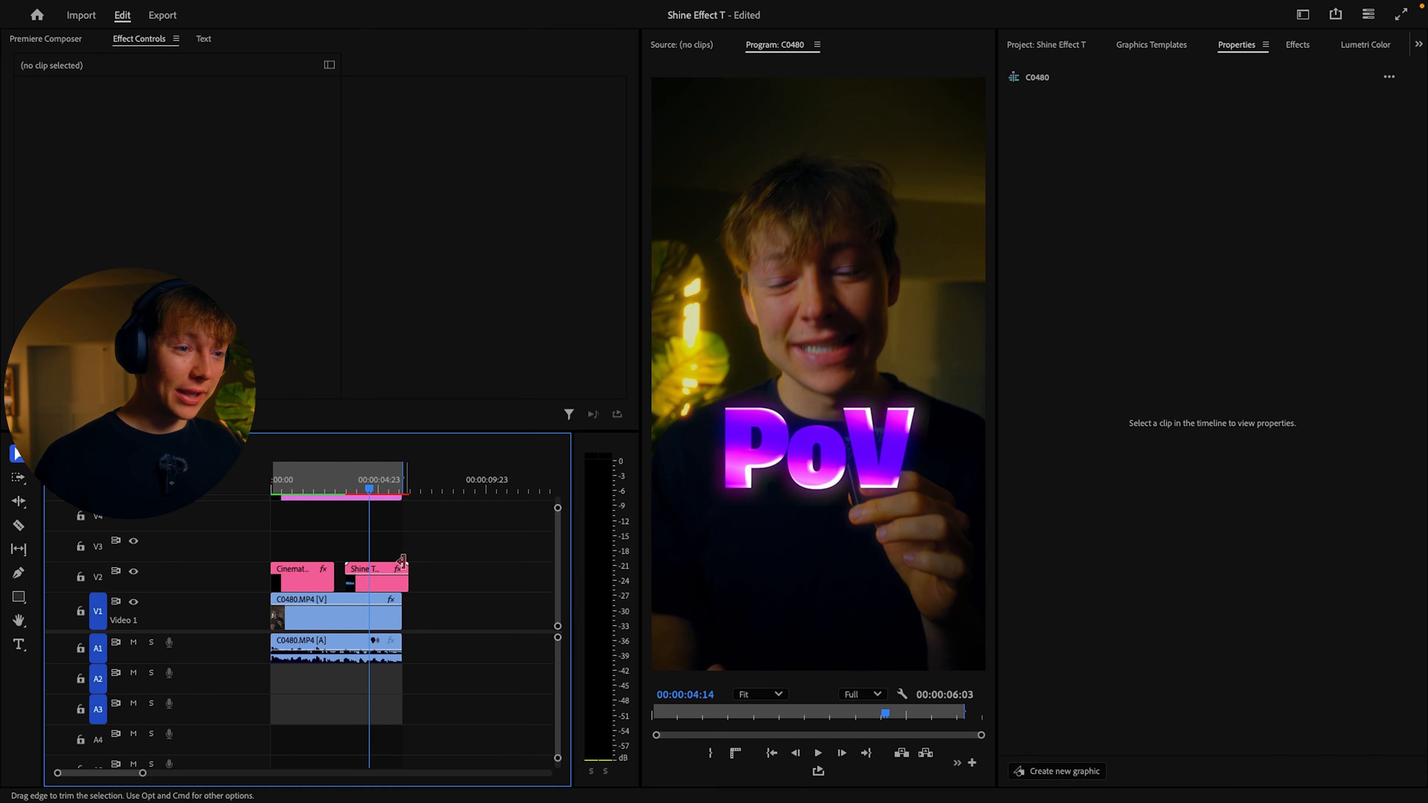
# Step: Collapse the template Libraries and place the Regular Animation template on V3 above the Shine Text Effect clip
pyautogui.click(395, 576)
pyautogui.click(1171, 49)
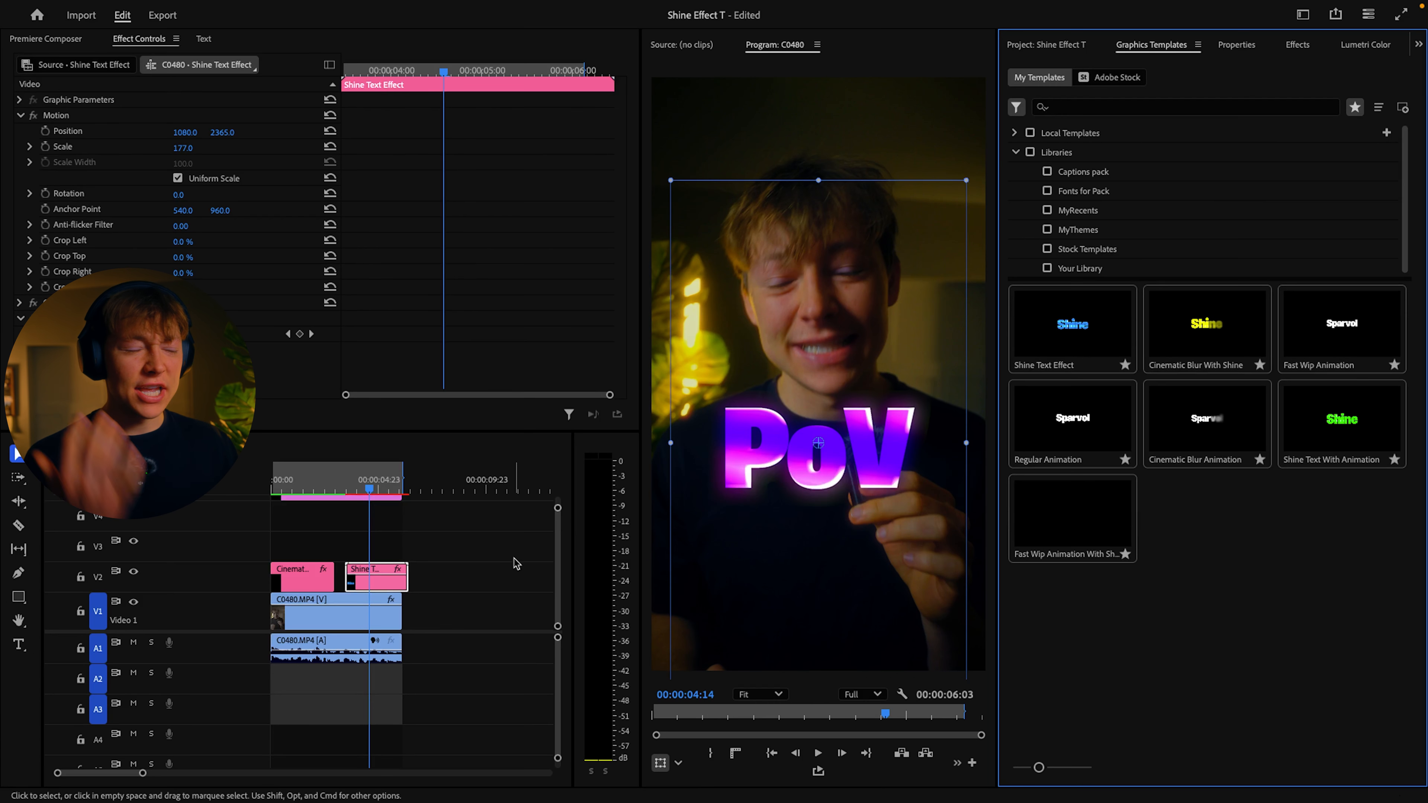
pyautogui.click(486, 533)
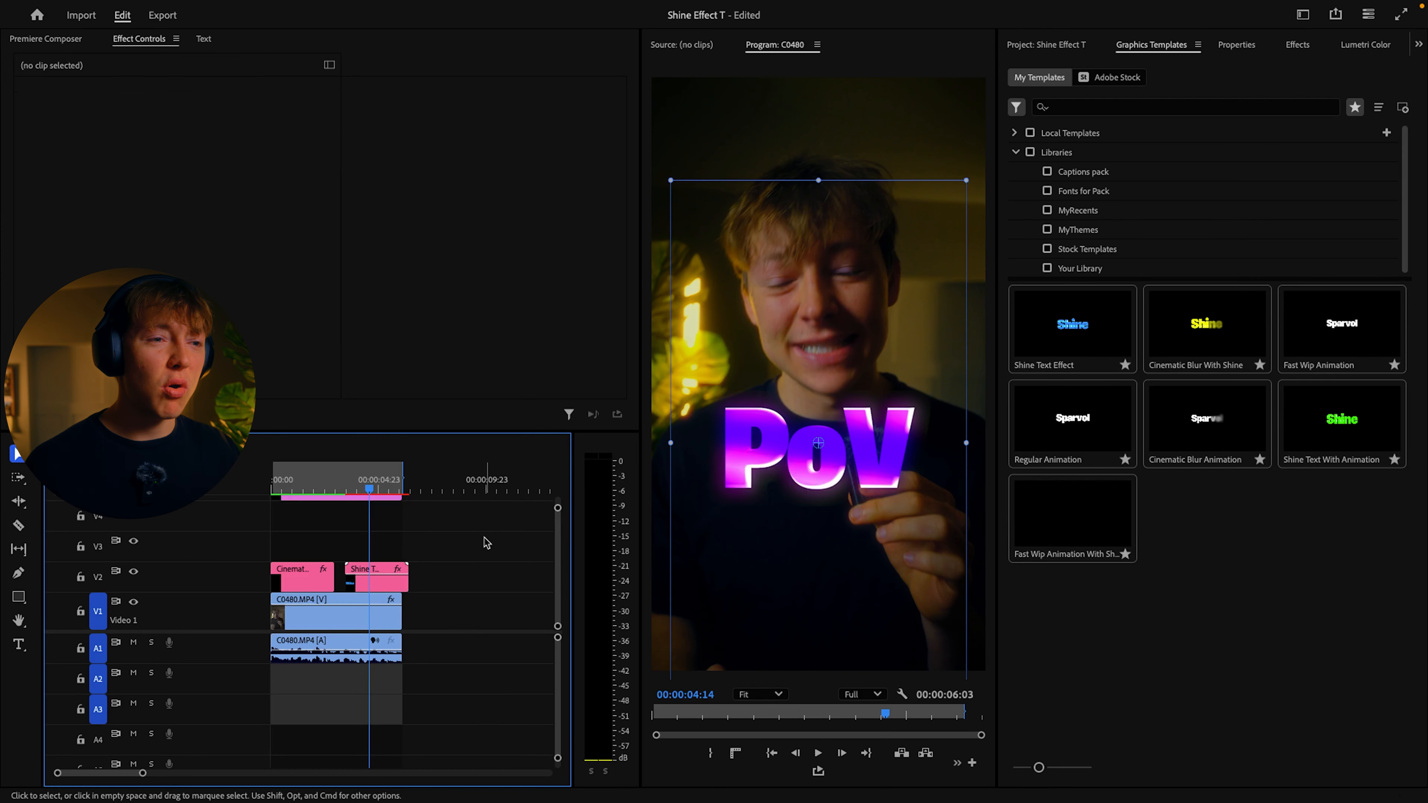
pyautogui.click(1239, 577)
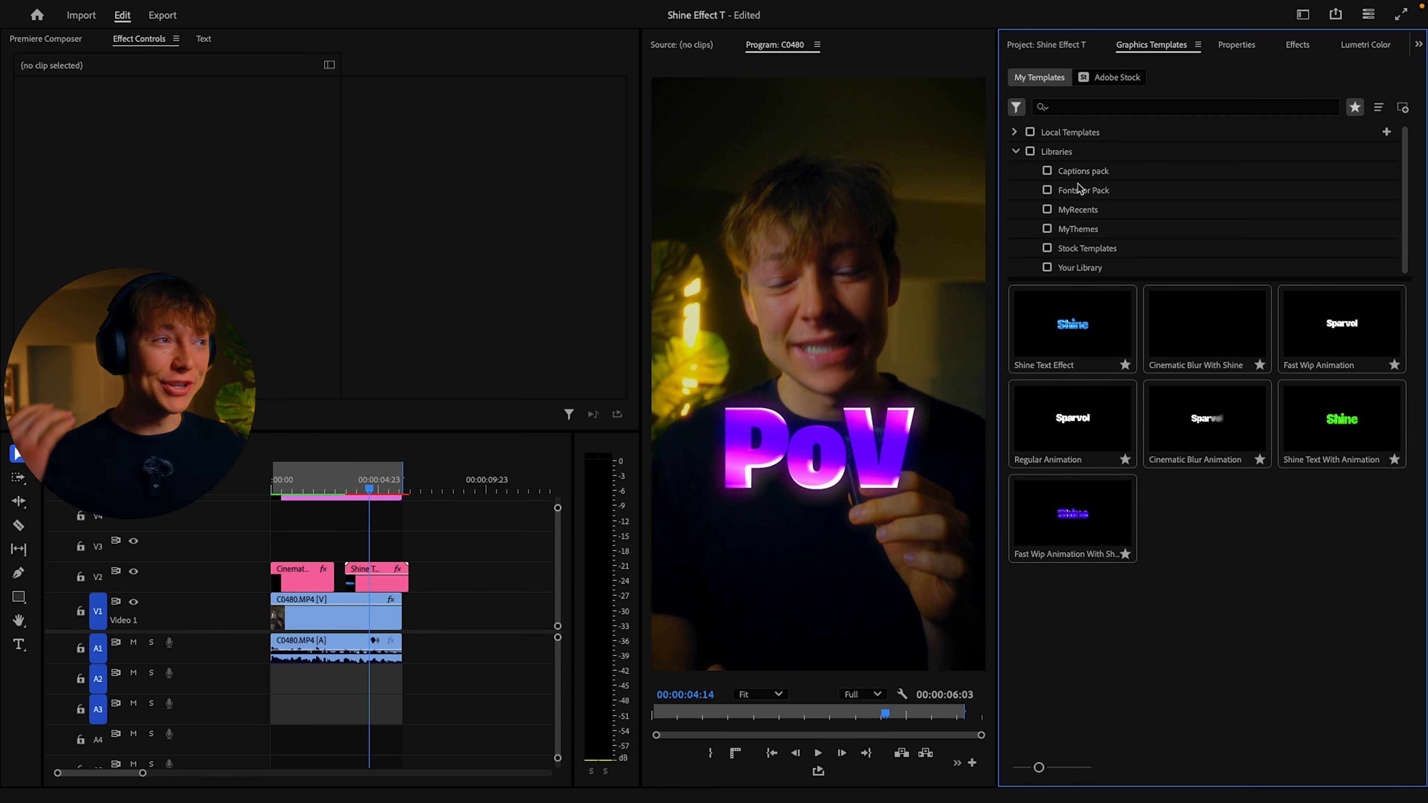
pyautogui.click(1017, 152)
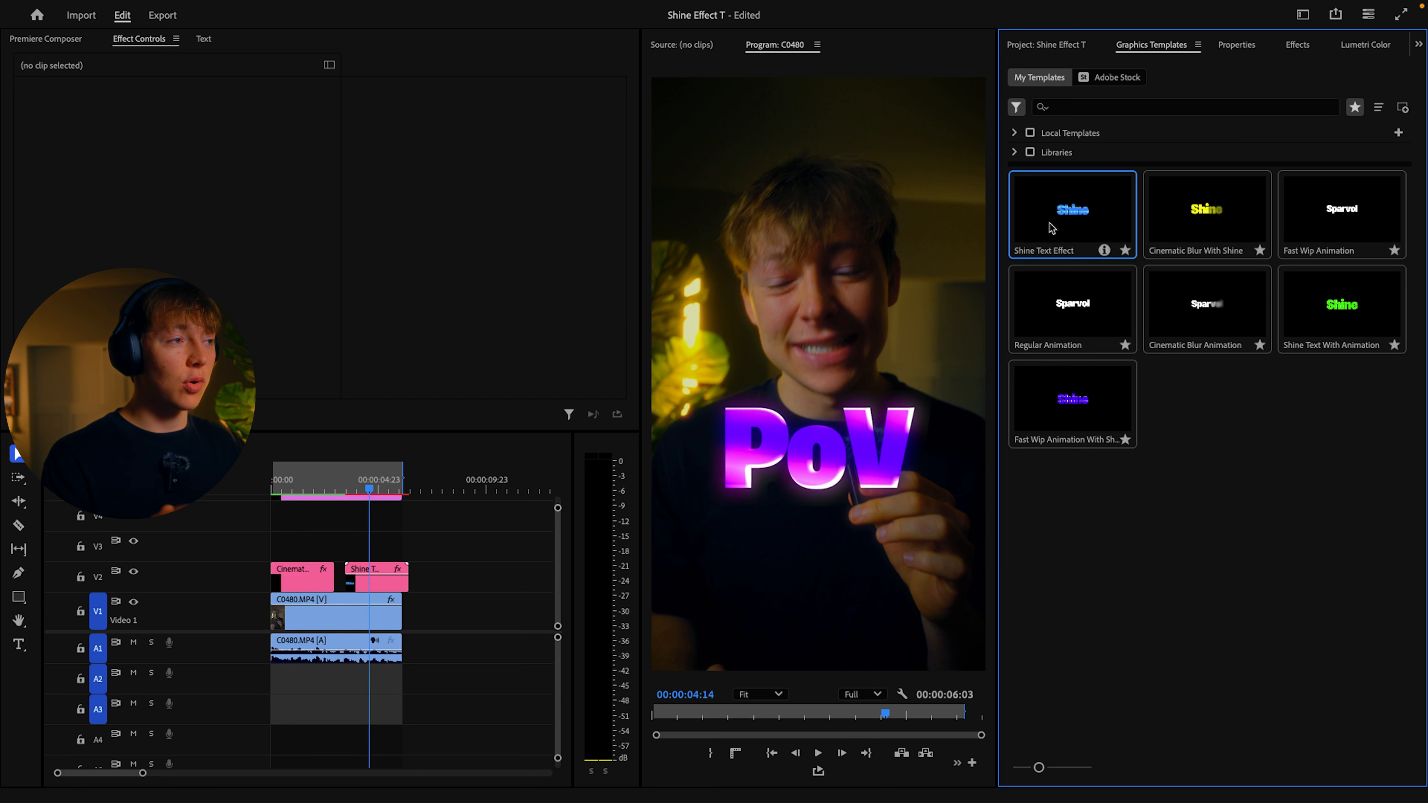
pyautogui.moveTo(1068, 322); pyautogui.dragTo(377, 547)
# Step: Delete the Shine Text Effect clip from V2 and play back the Regular Animation title from about 00:00:03:09
pyautogui.click(393, 582)
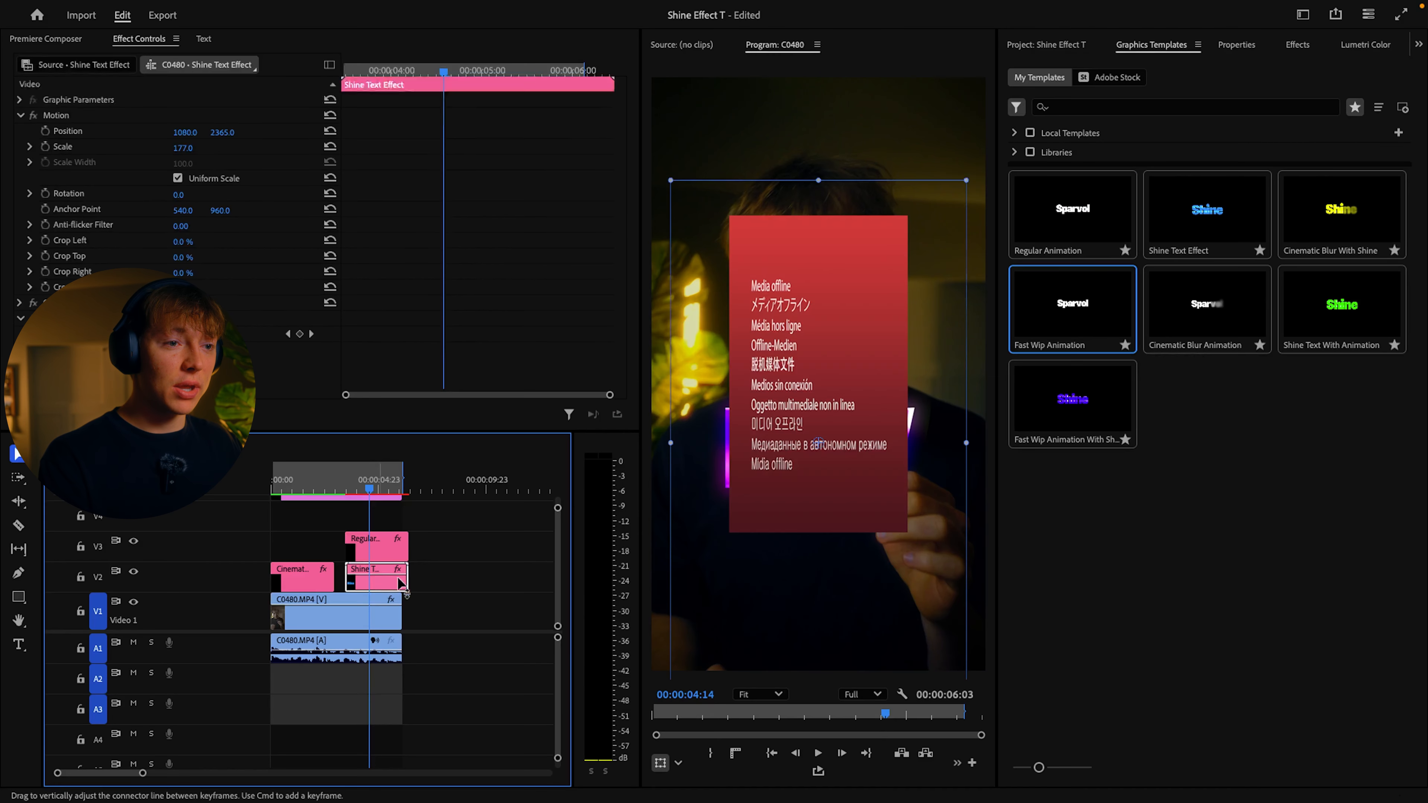
pyautogui.press('Delete')
pyautogui.moveTo(369, 490); pyautogui.dragTo(343, 491)
pyautogui.click(240, 9)
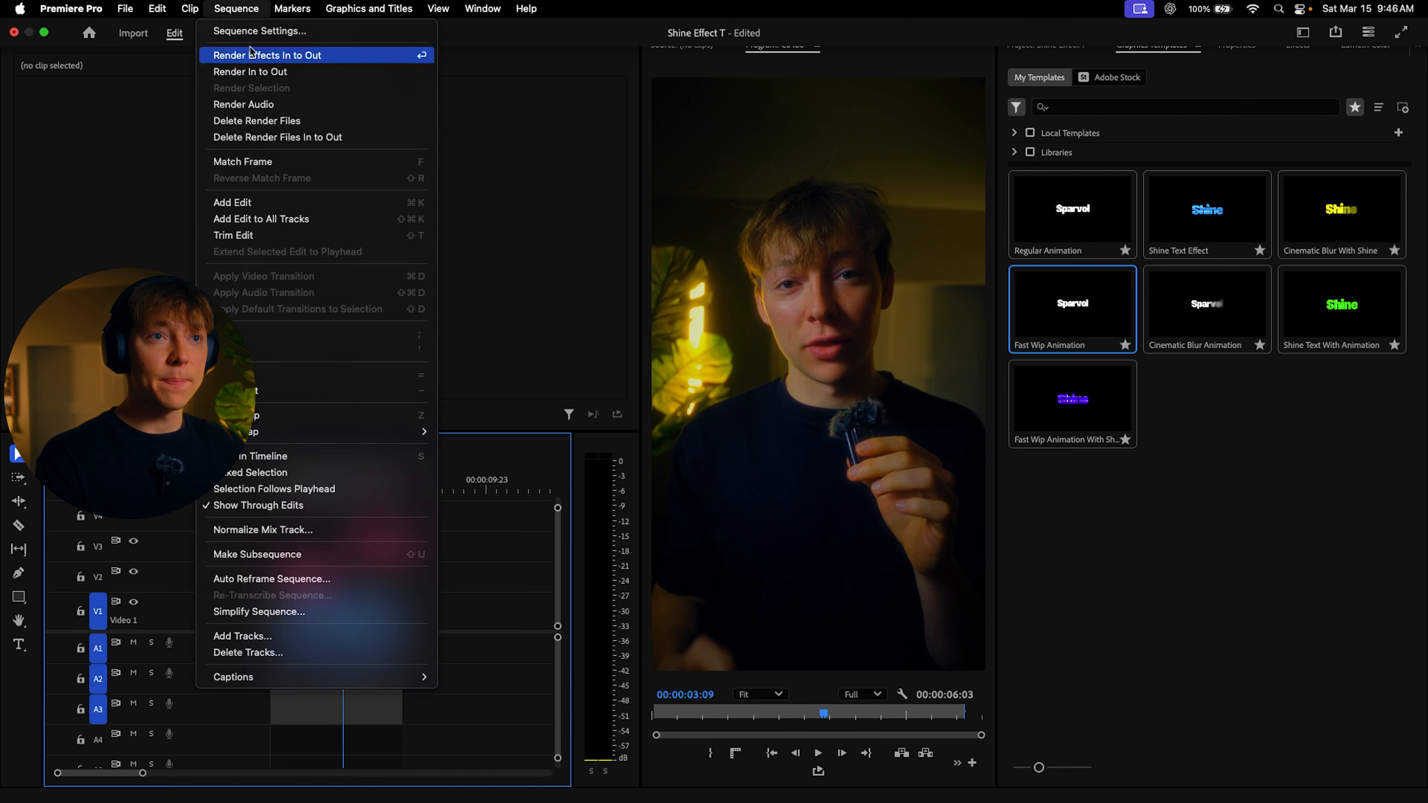
pyautogui.press('space')
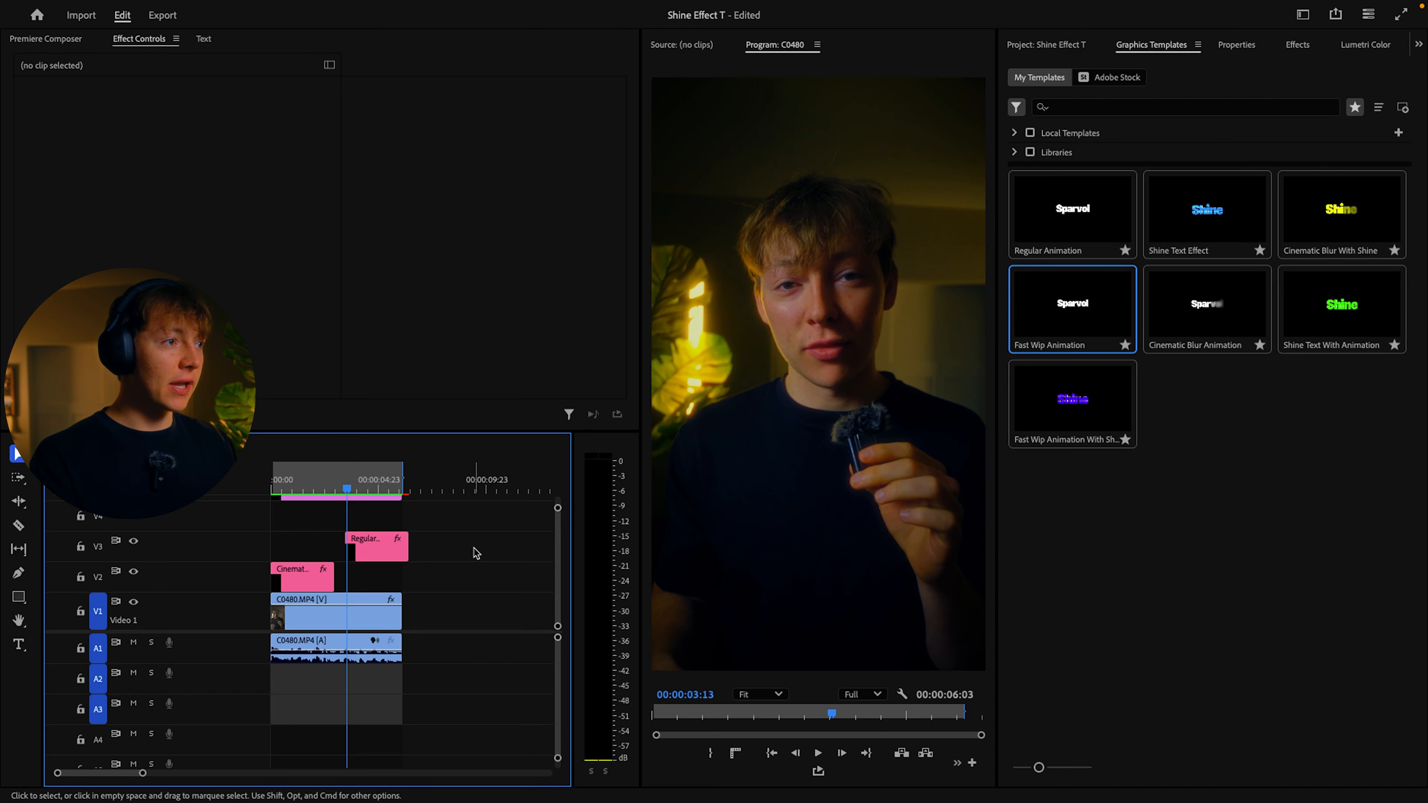
pyautogui.press('space')
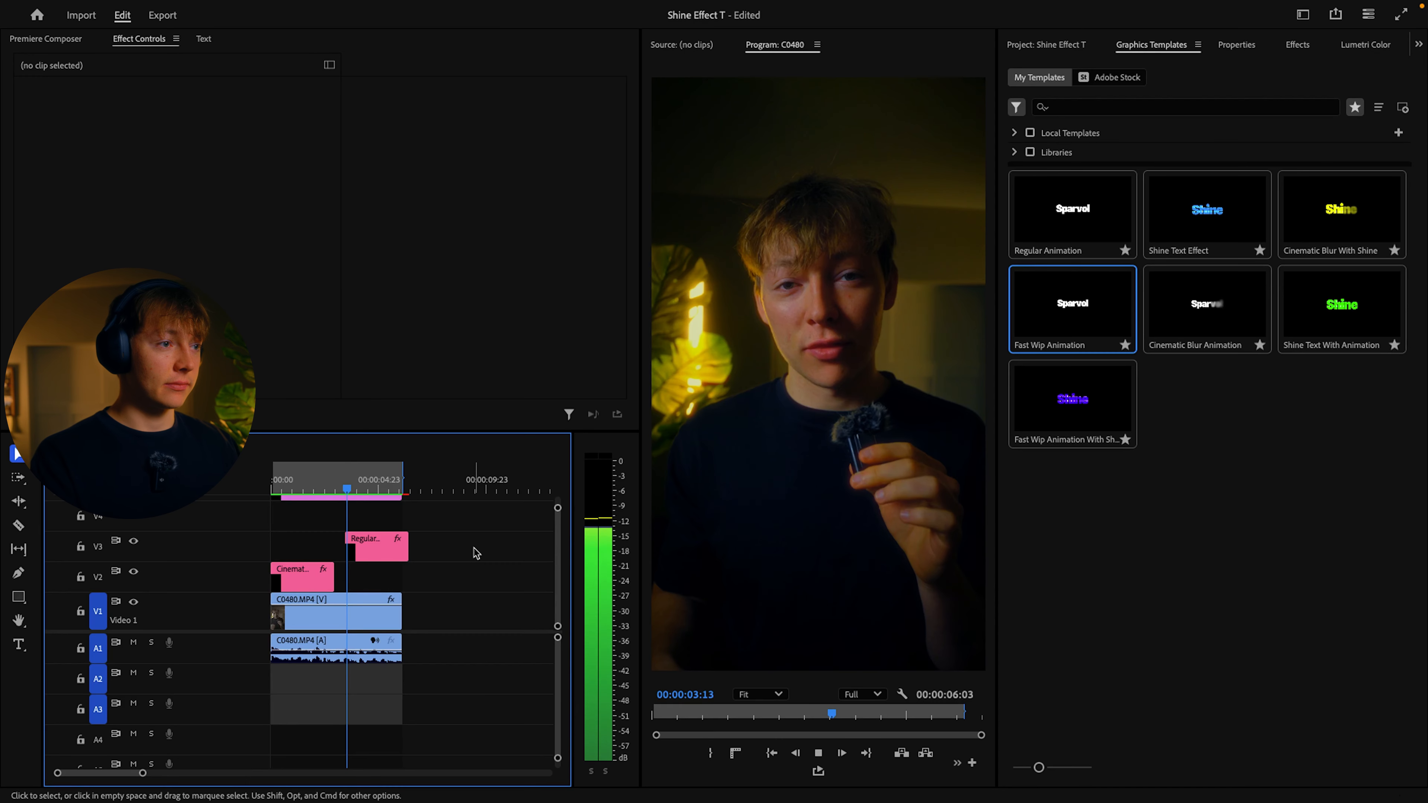
pyautogui.press('space')
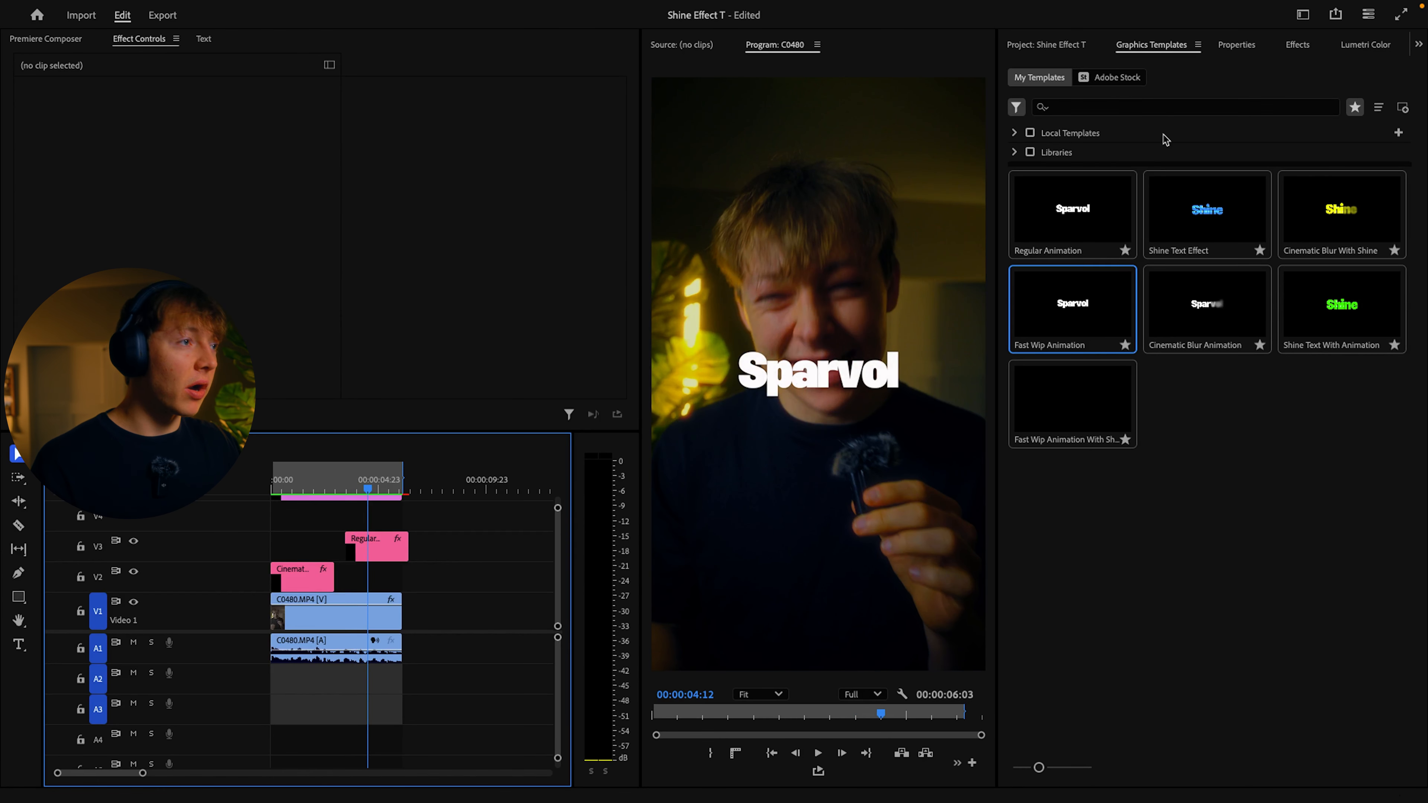
# Step: Replace the Regular Animation clip on V3 with the Shine Text With Animation template, placed on V2 after the first title
pyautogui.click(396, 550)
pyautogui.press('Delete')
pyautogui.click(1180, 440)
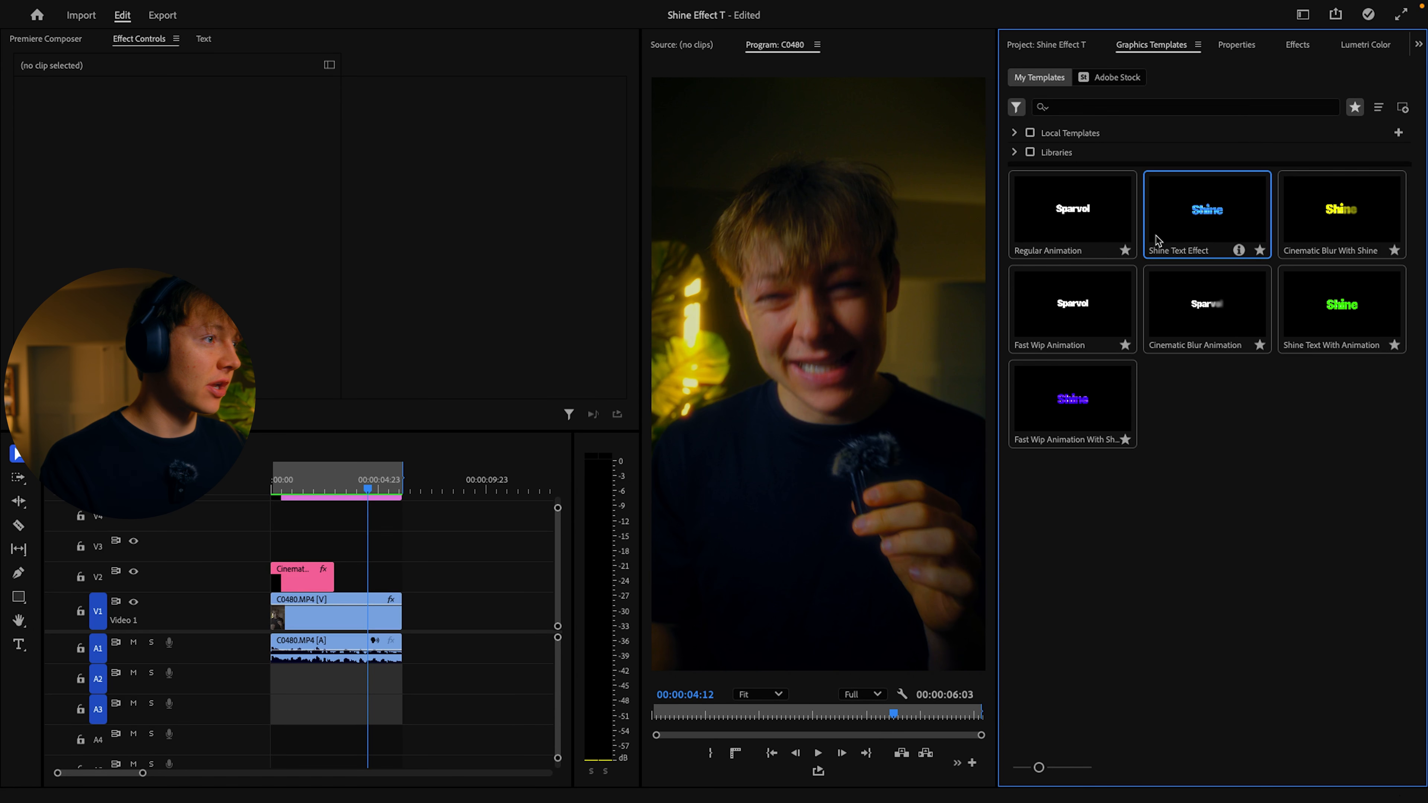
pyautogui.click(1305, 240)
pyautogui.click(1340, 297)
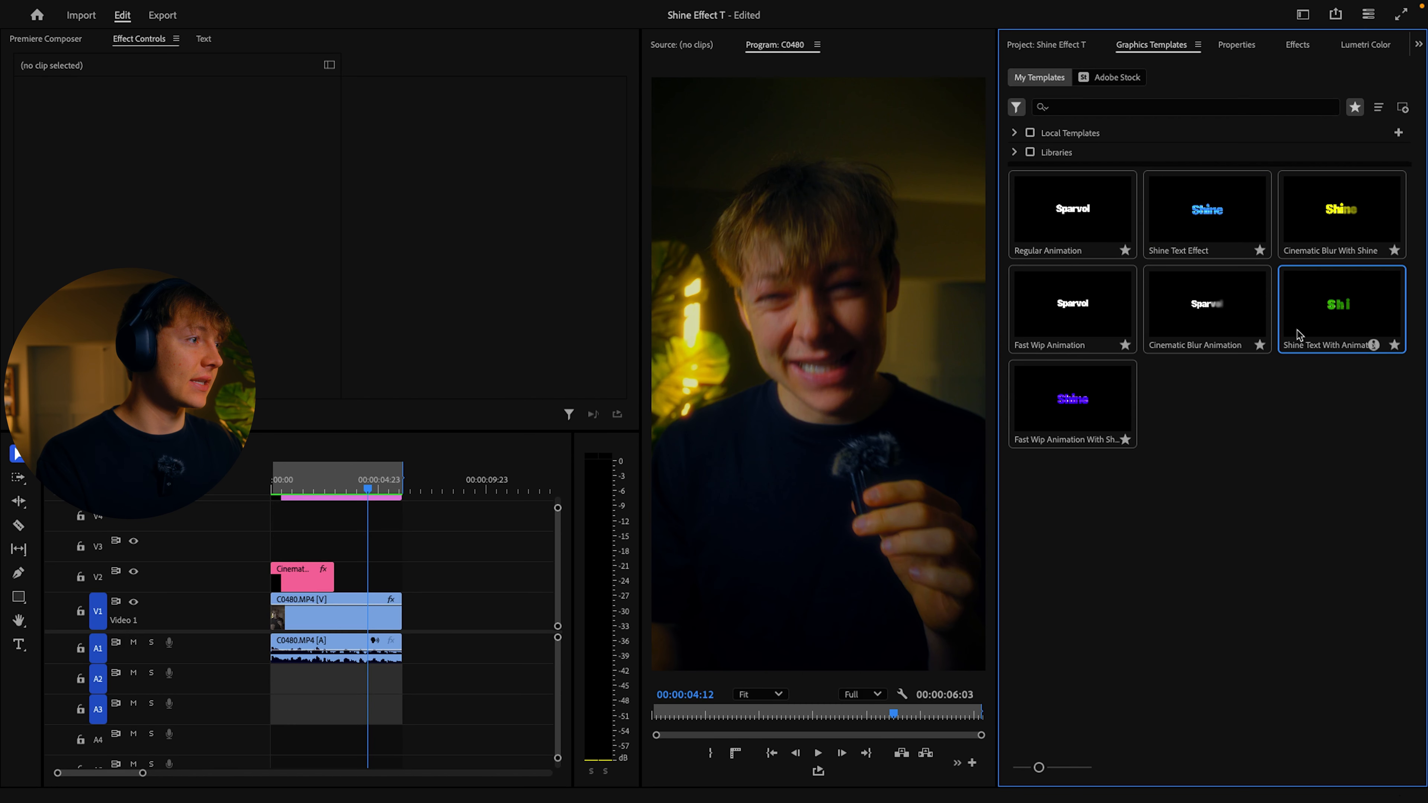
pyautogui.click(1018, 429)
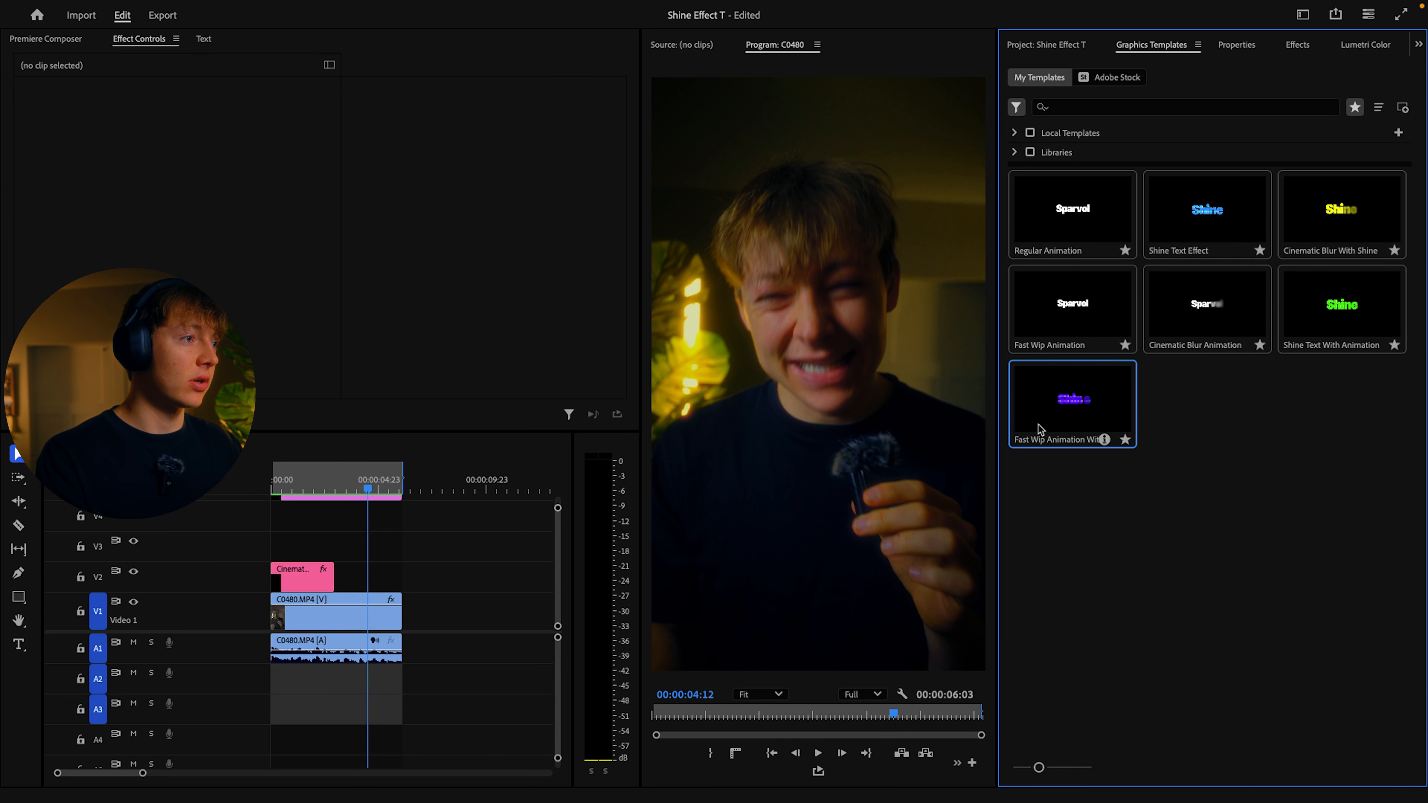
pyautogui.moveTo(1342, 304); pyautogui.dragTo(371, 577)
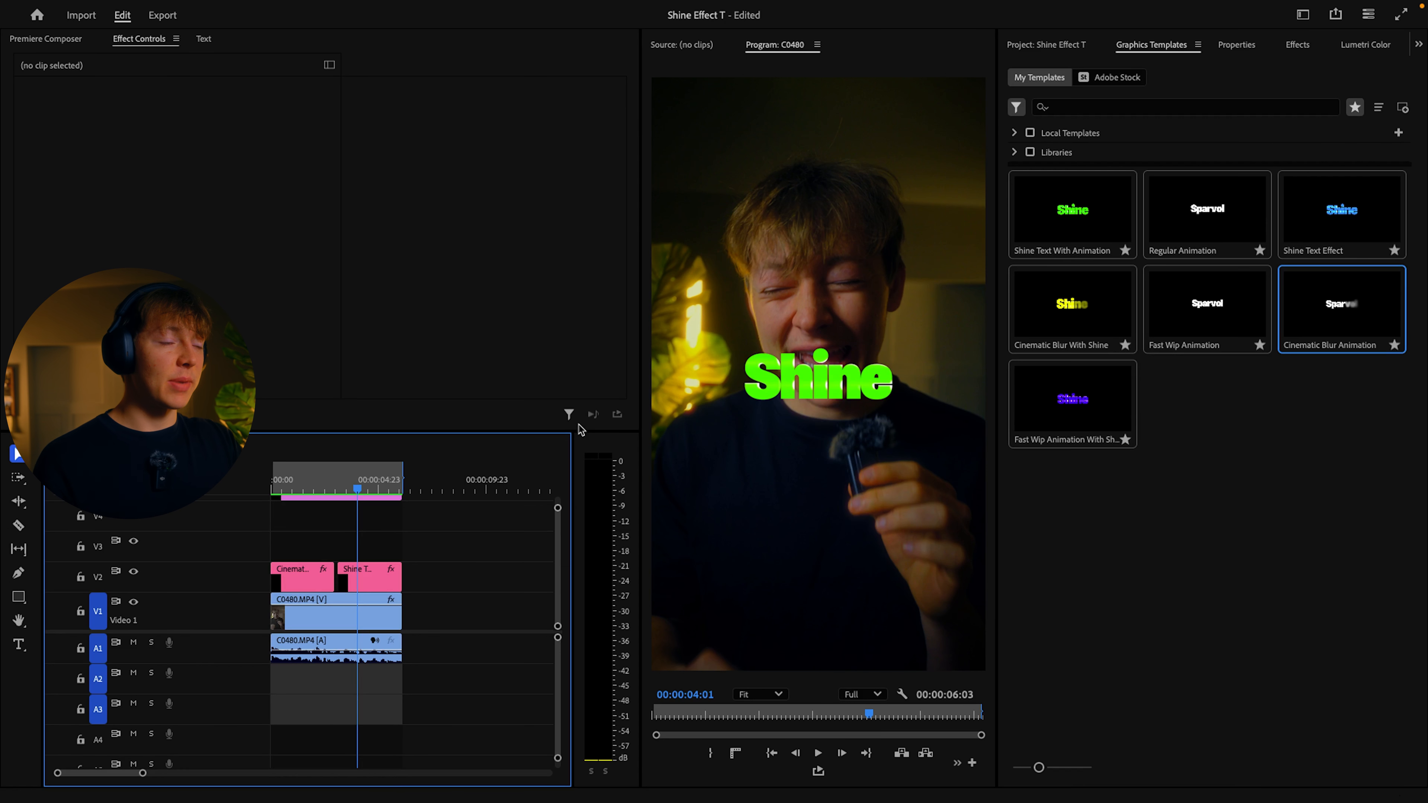
# Step: Set the Shine Text With Animation clip's motion Scale to 167 and vertical Position to 2411, and play back its entrance
pyautogui.click(355, 485)
pyautogui.click(371, 584)
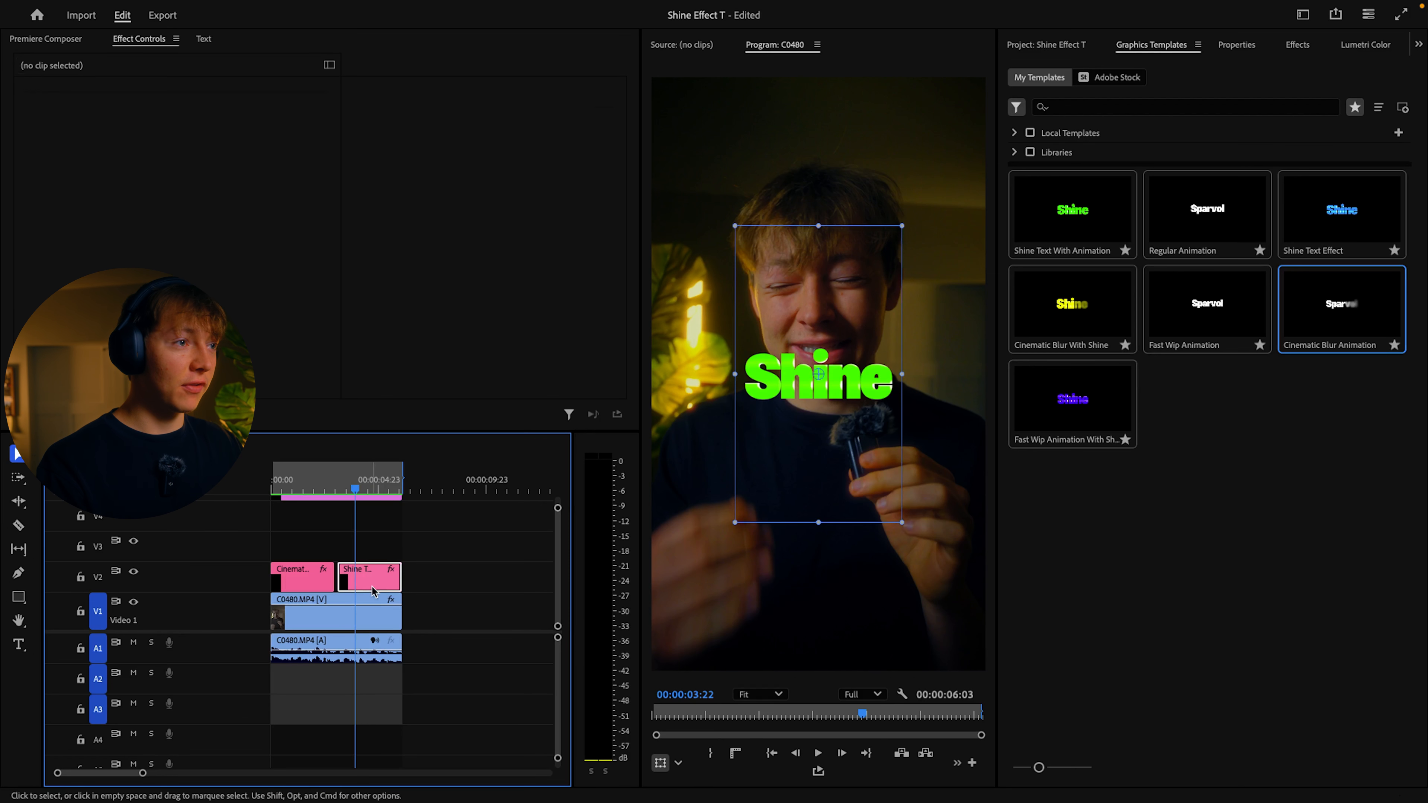
pyautogui.click(1239, 49)
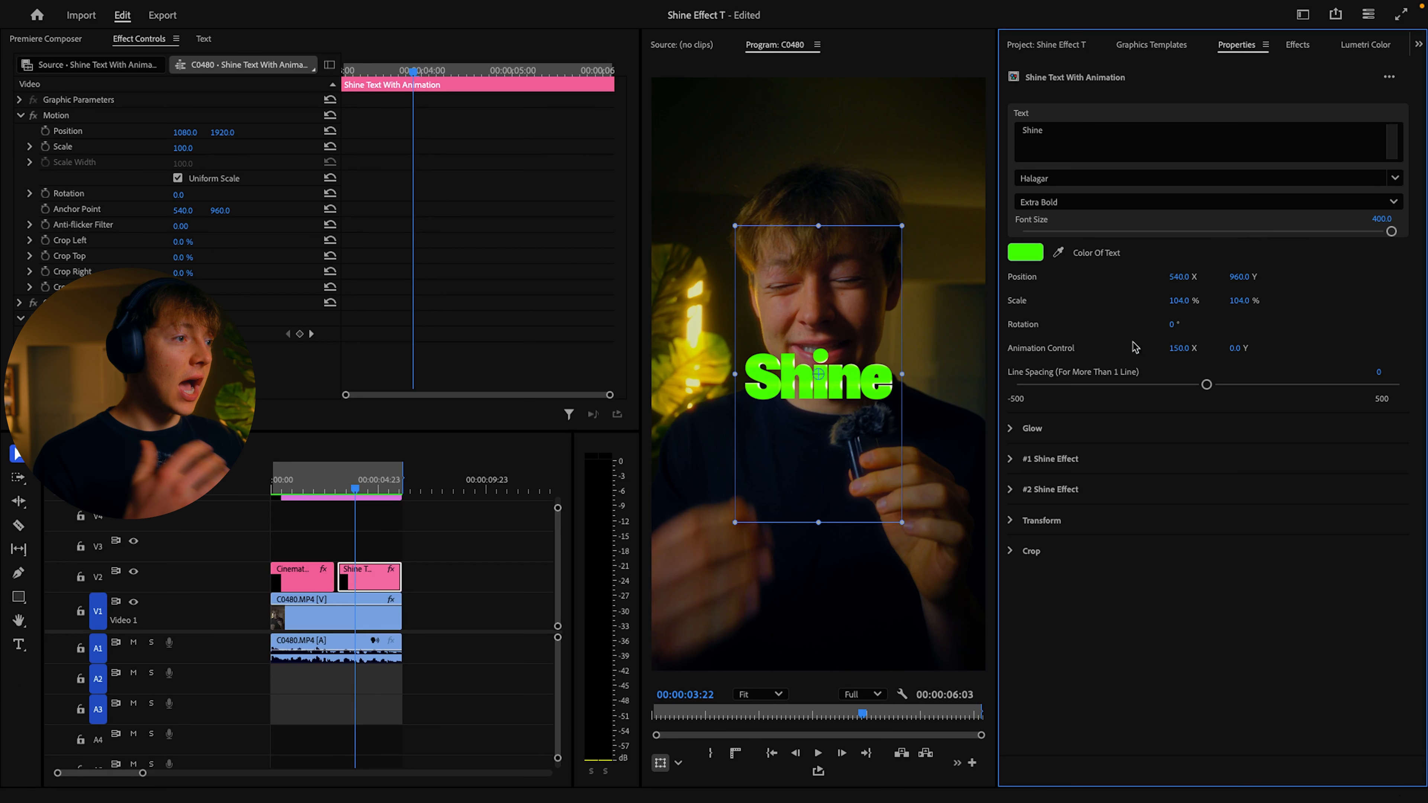
pyautogui.moveTo(357, 487); pyautogui.dragTo(352, 487)
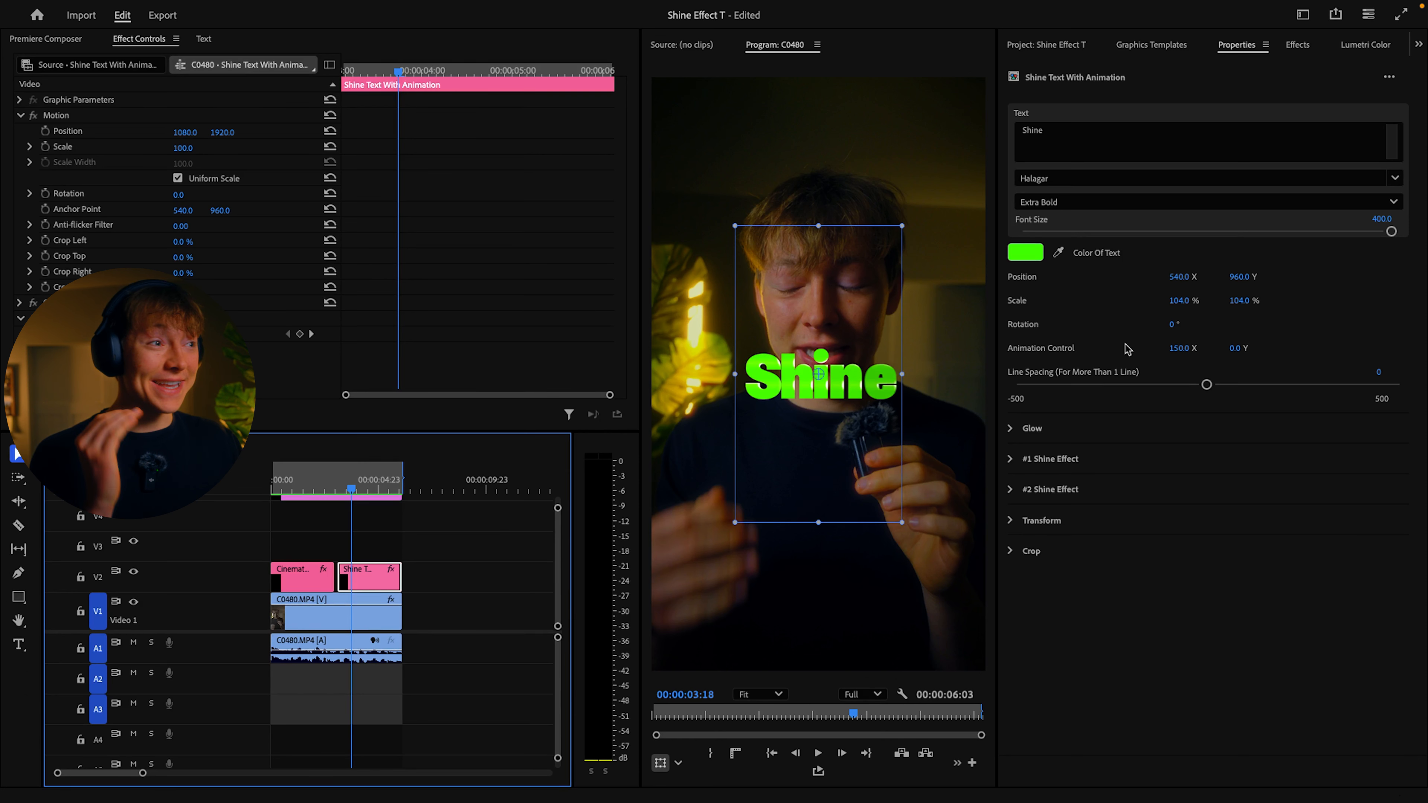
pyautogui.moveTo(183, 148); pyautogui.dragTo(221, 148)
pyautogui.moveTo(224, 132); pyautogui.dragTo(498, 132)
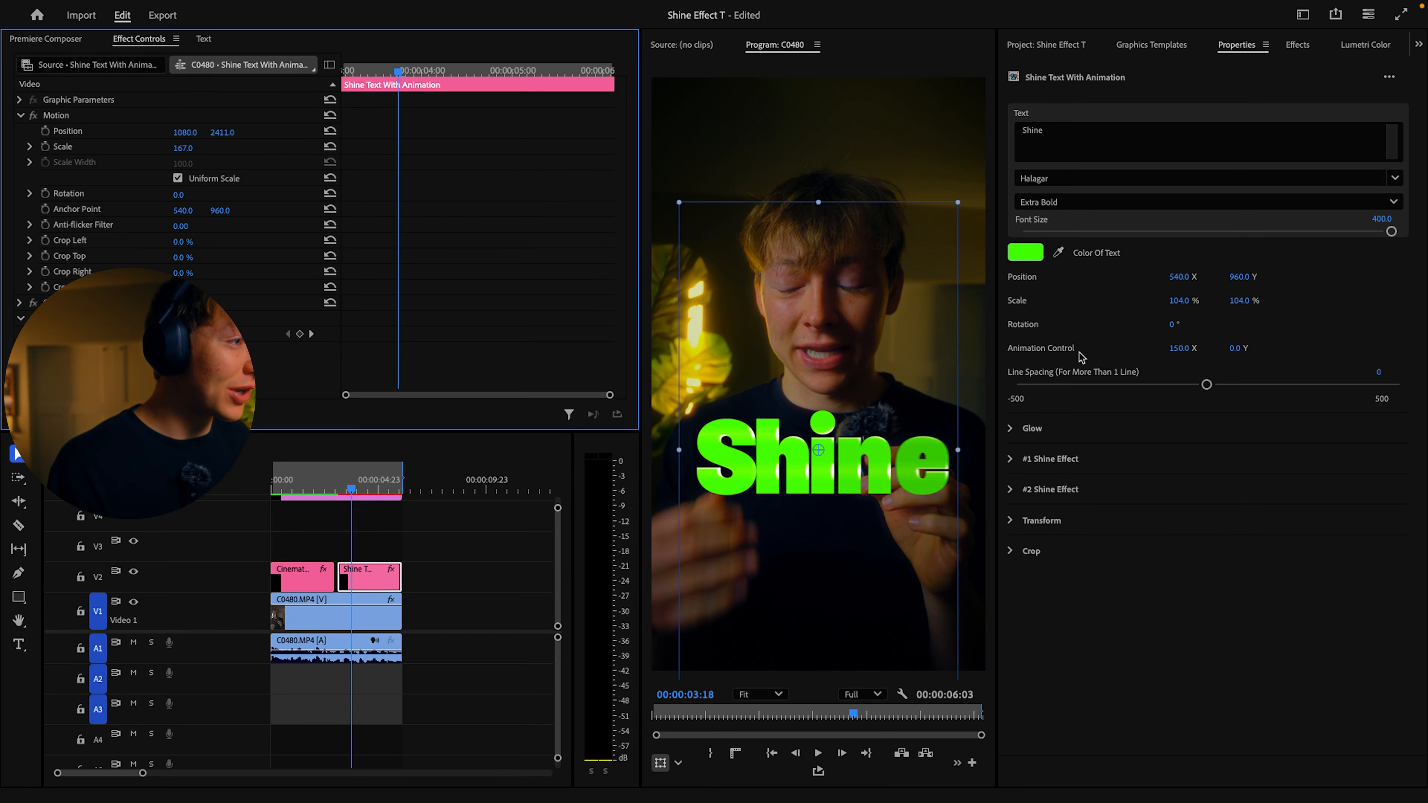
pyautogui.click(1068, 357)
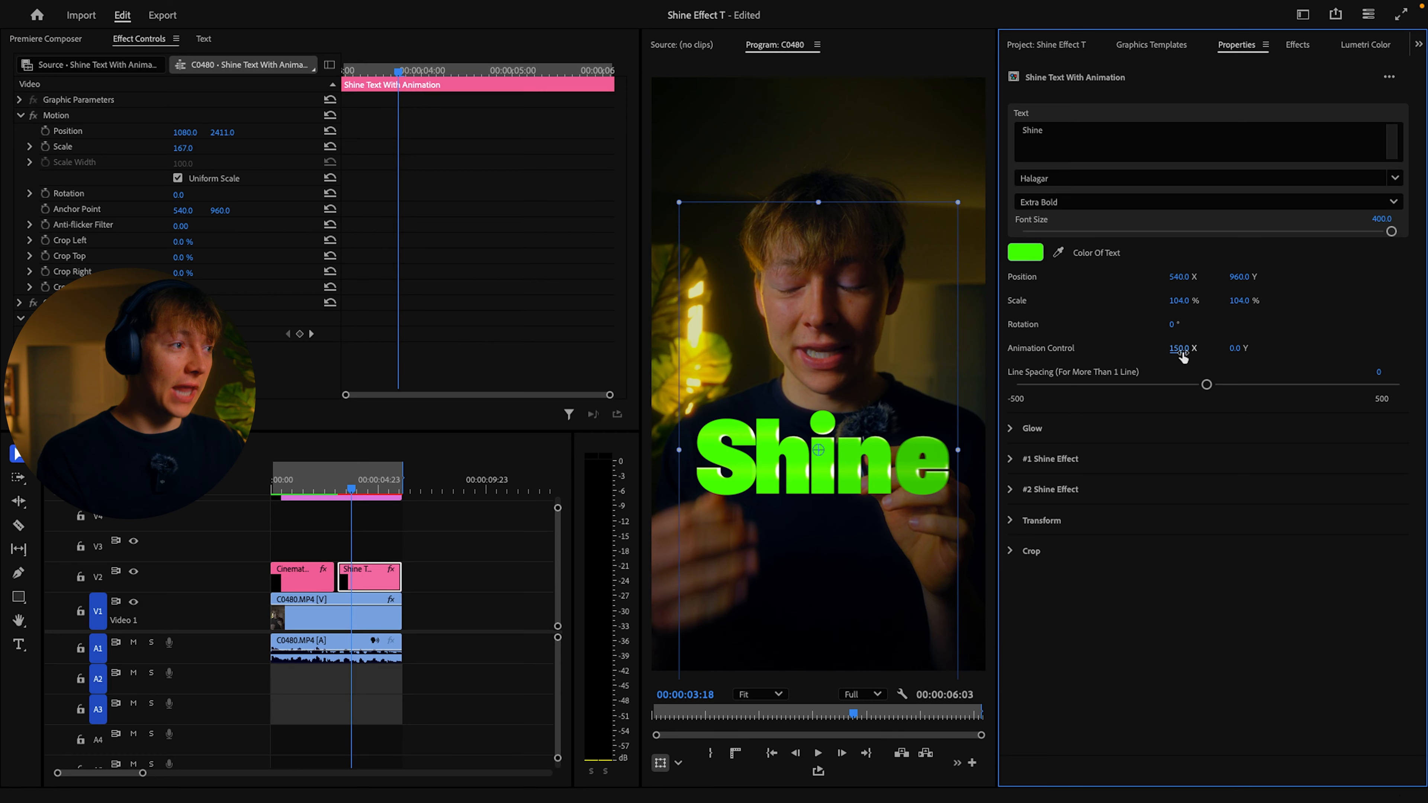
pyautogui.moveTo(348, 494); pyautogui.dragTo(342, 493)
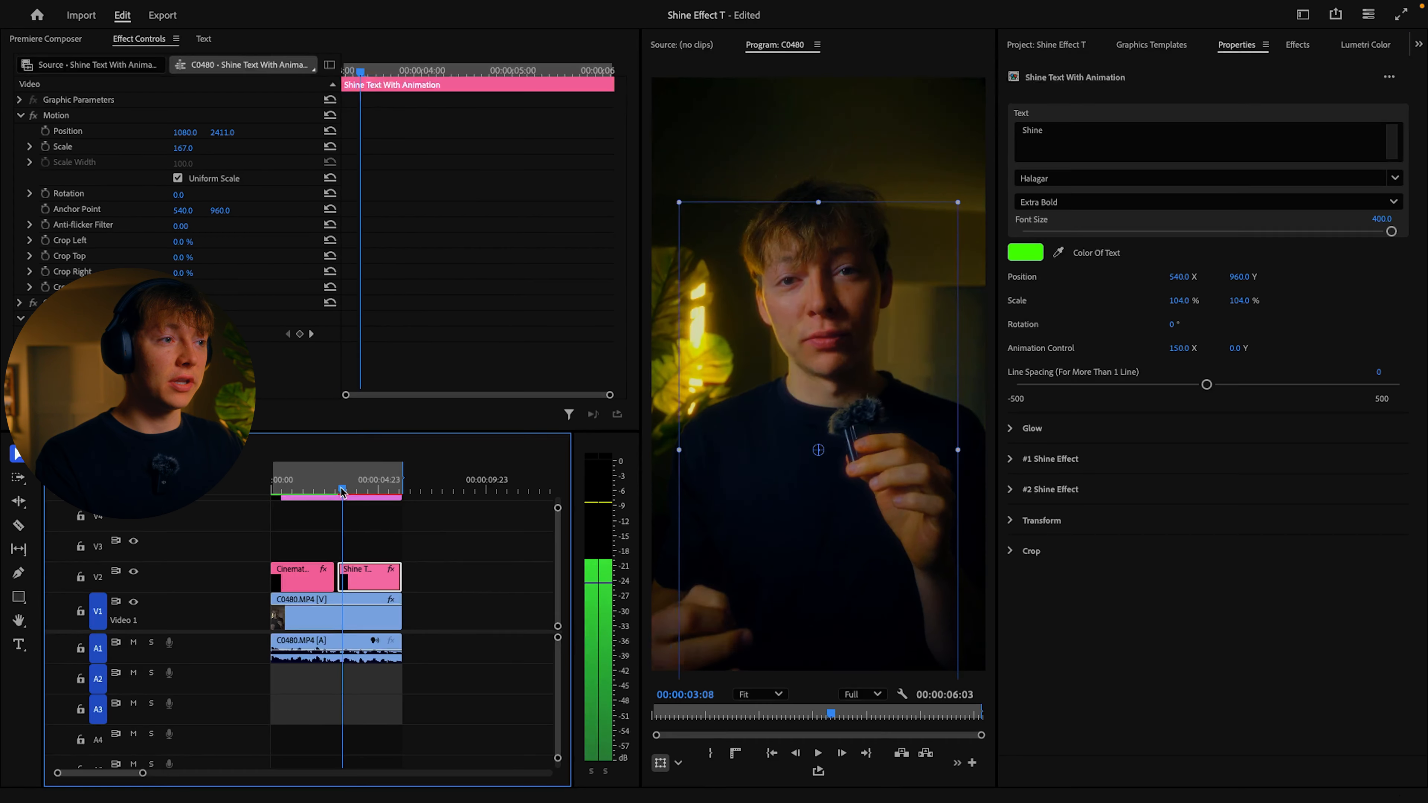
pyautogui.press('space')
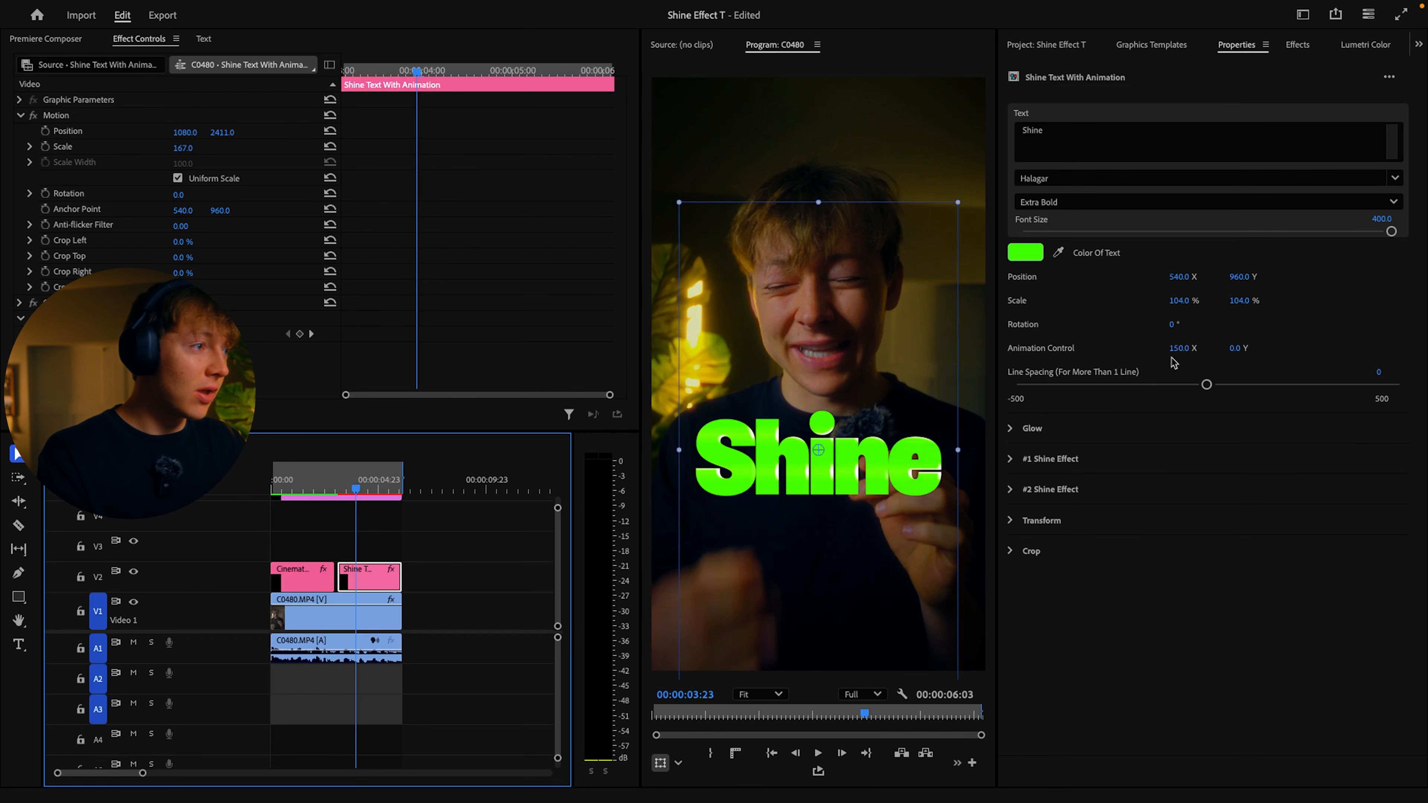
# Step: Set the Shine title's Animation Control to 0 X and 150 Y, and play back its entrance
pyautogui.click(1181, 348)
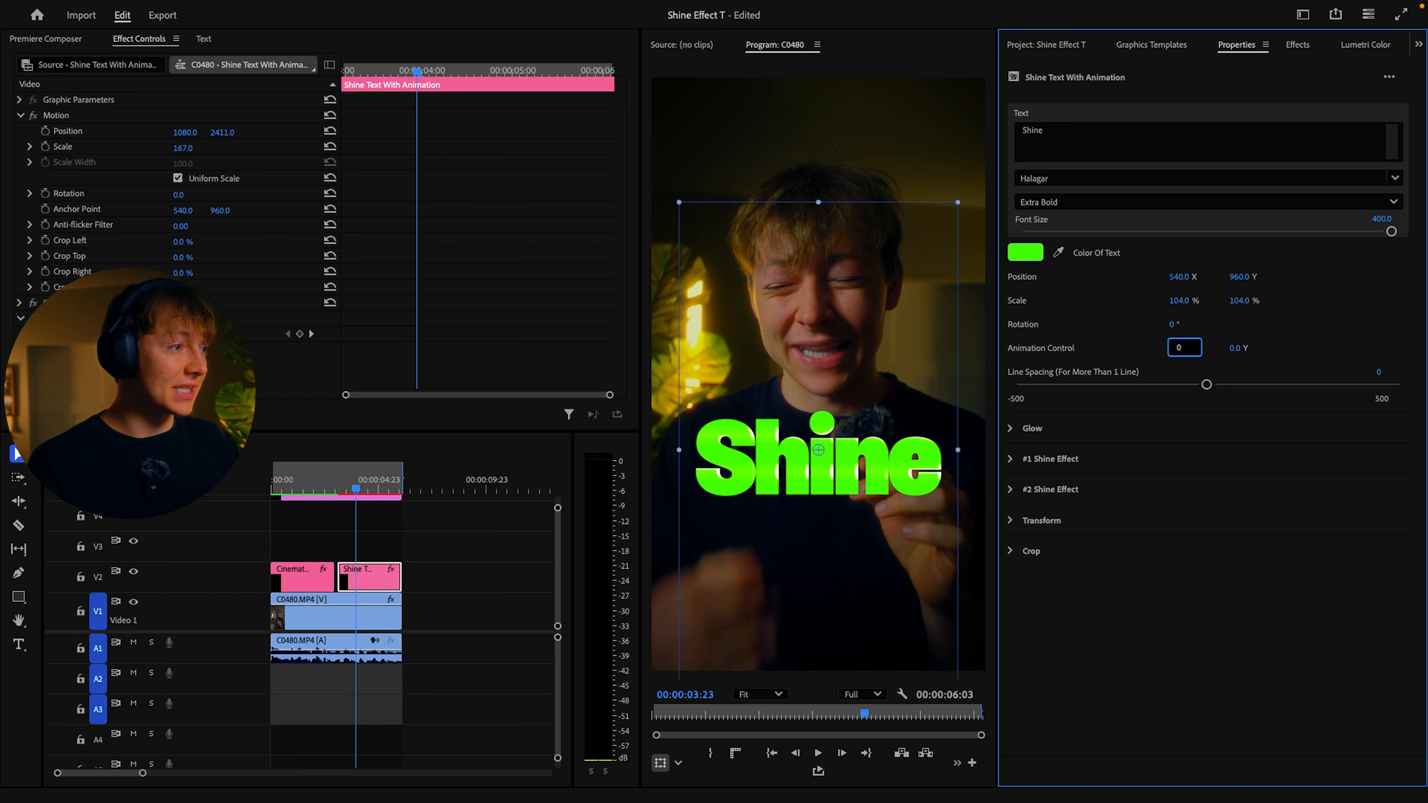
pyautogui.write('0')
pyautogui.click(1240, 348)
pyautogui.press('Return')
pyautogui.click(333, 487)
pyautogui.press('space')
pyautogui.click(478, 563)
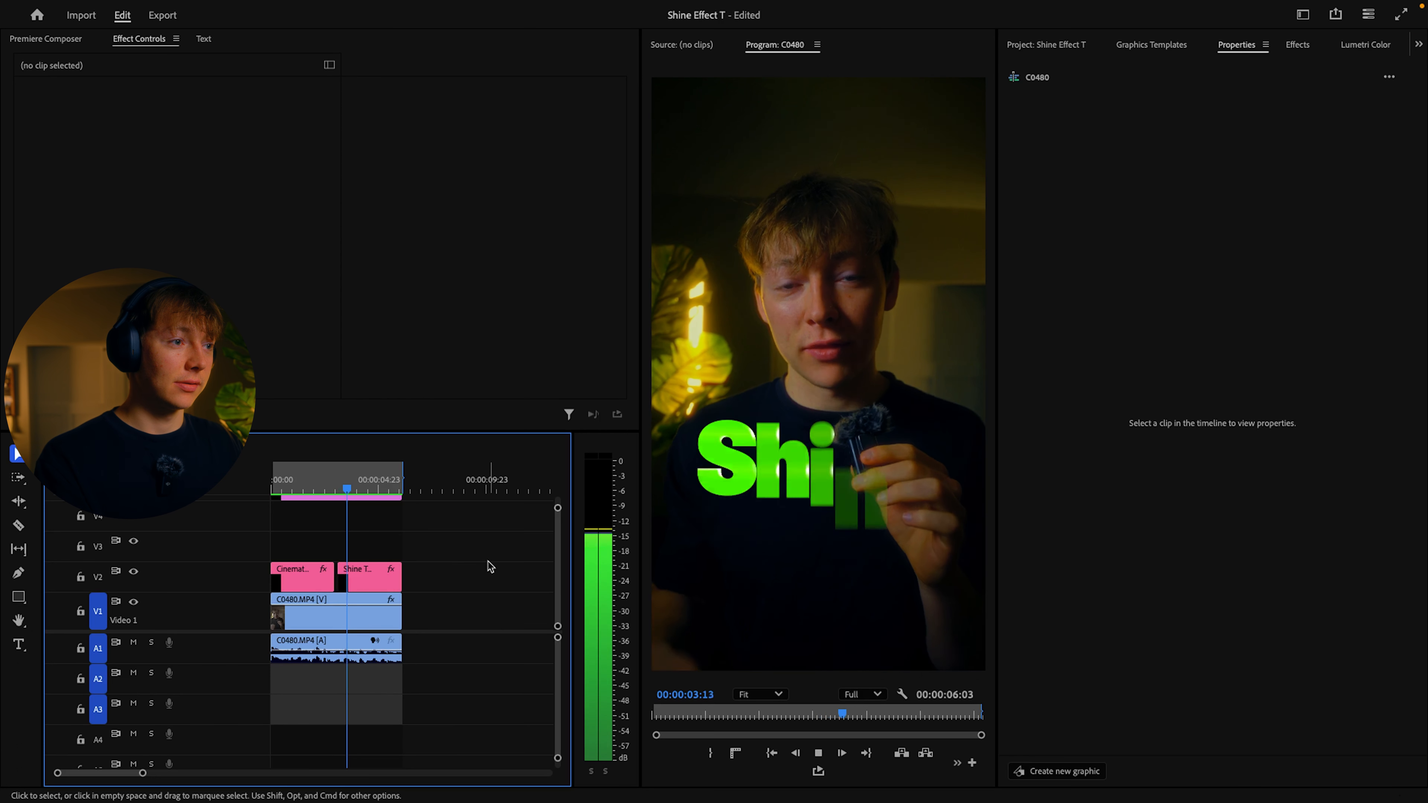
pyautogui.press('space')
# Step: Set the X value of the Shine title's Animation Control to 90
pyautogui.click(369, 572)
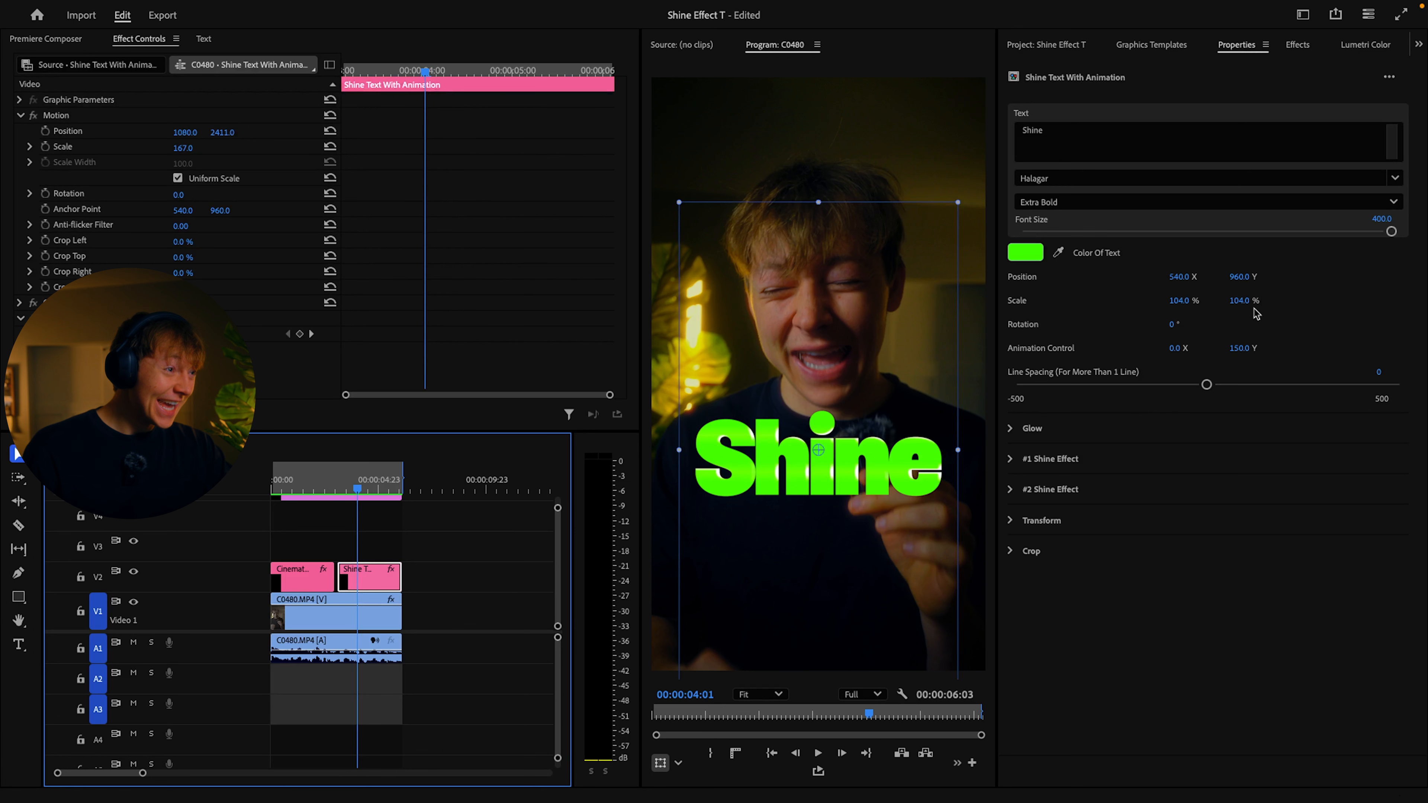
pyautogui.click(1176, 349)
pyautogui.write('90')
pyautogui.press('Return')
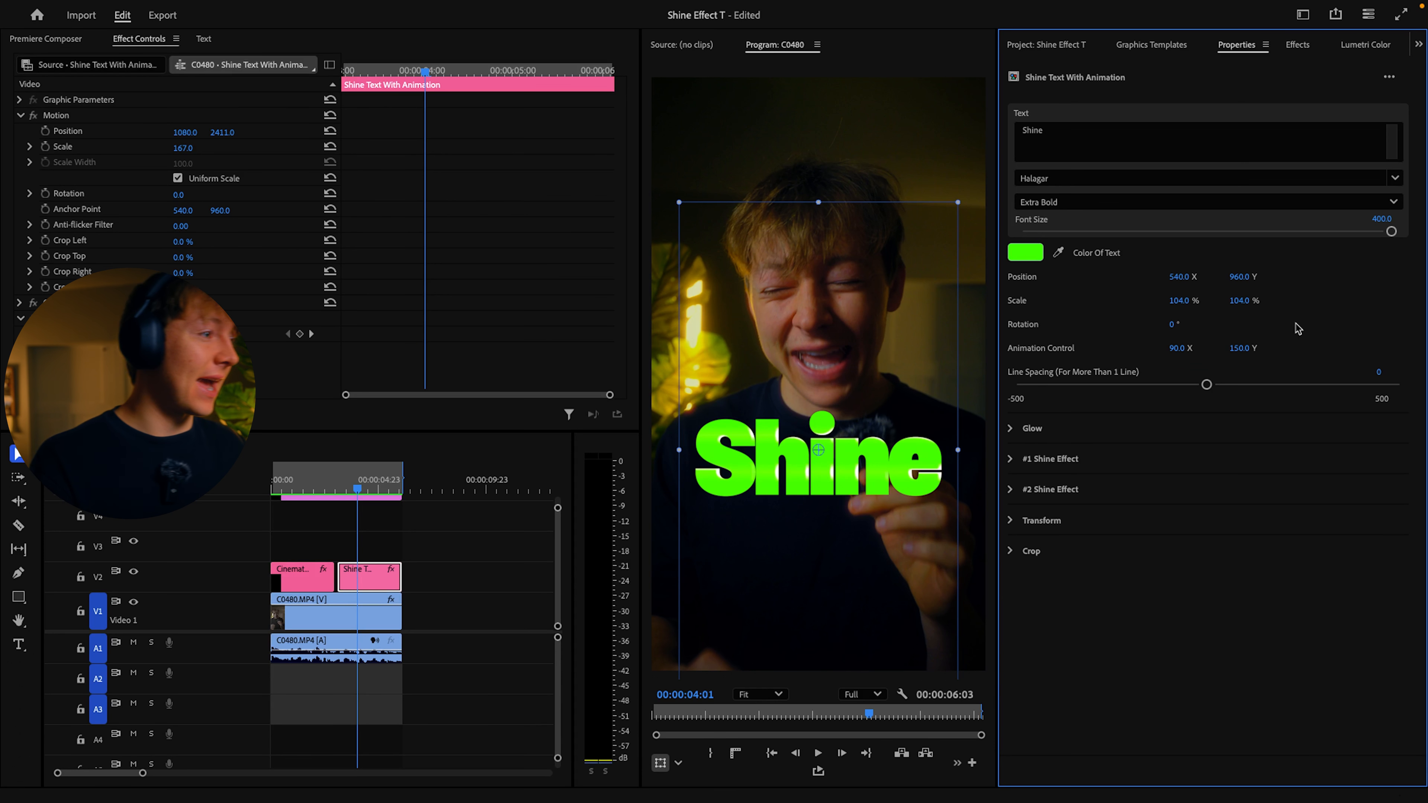
# Step: Play back the Shine title's diagonal entrance from the start of its clip at 1/4 playback resolution
pyautogui.click(342, 495)
pyautogui.press('space')
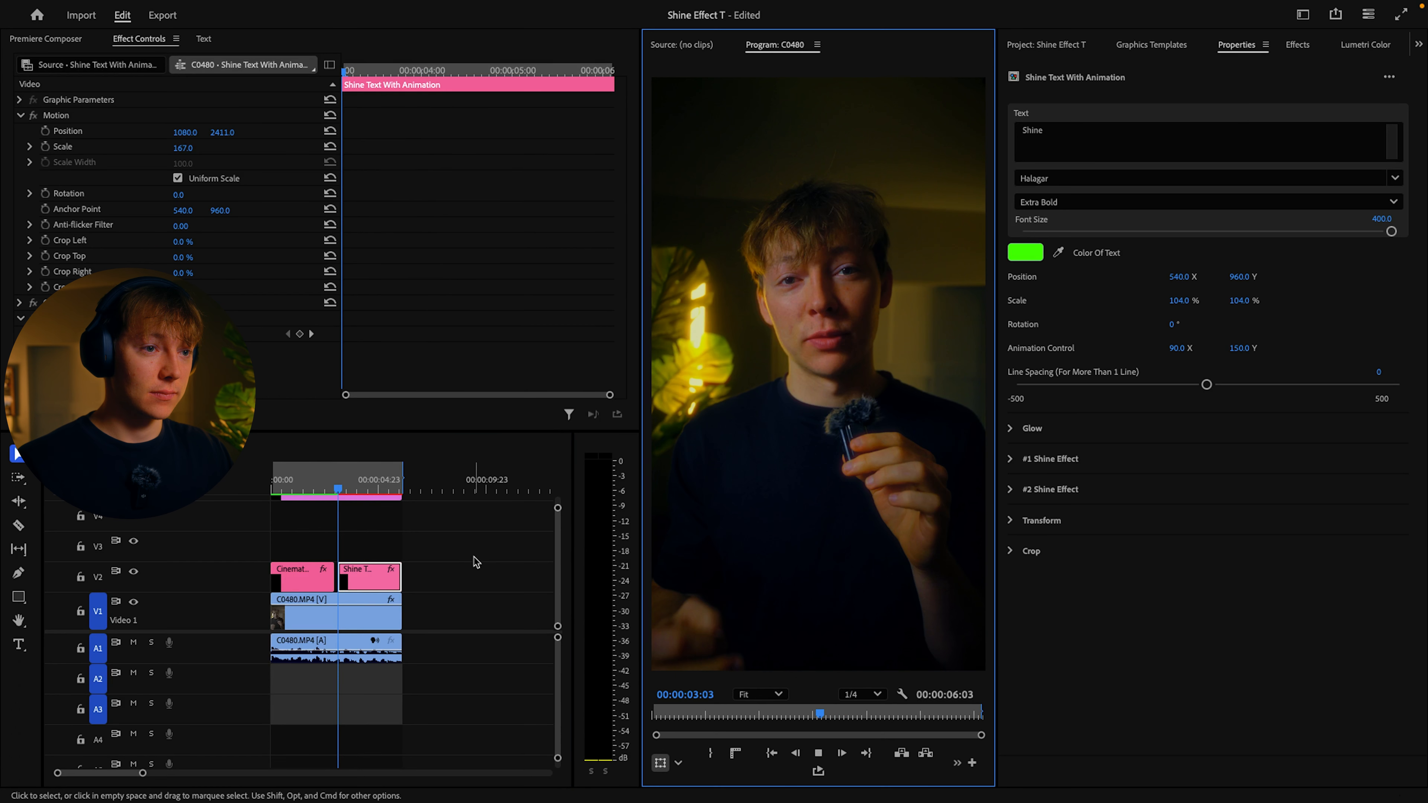
pyautogui.click(467, 549)
pyautogui.press('space')
pyautogui.press('Up')
pyautogui.press('space')
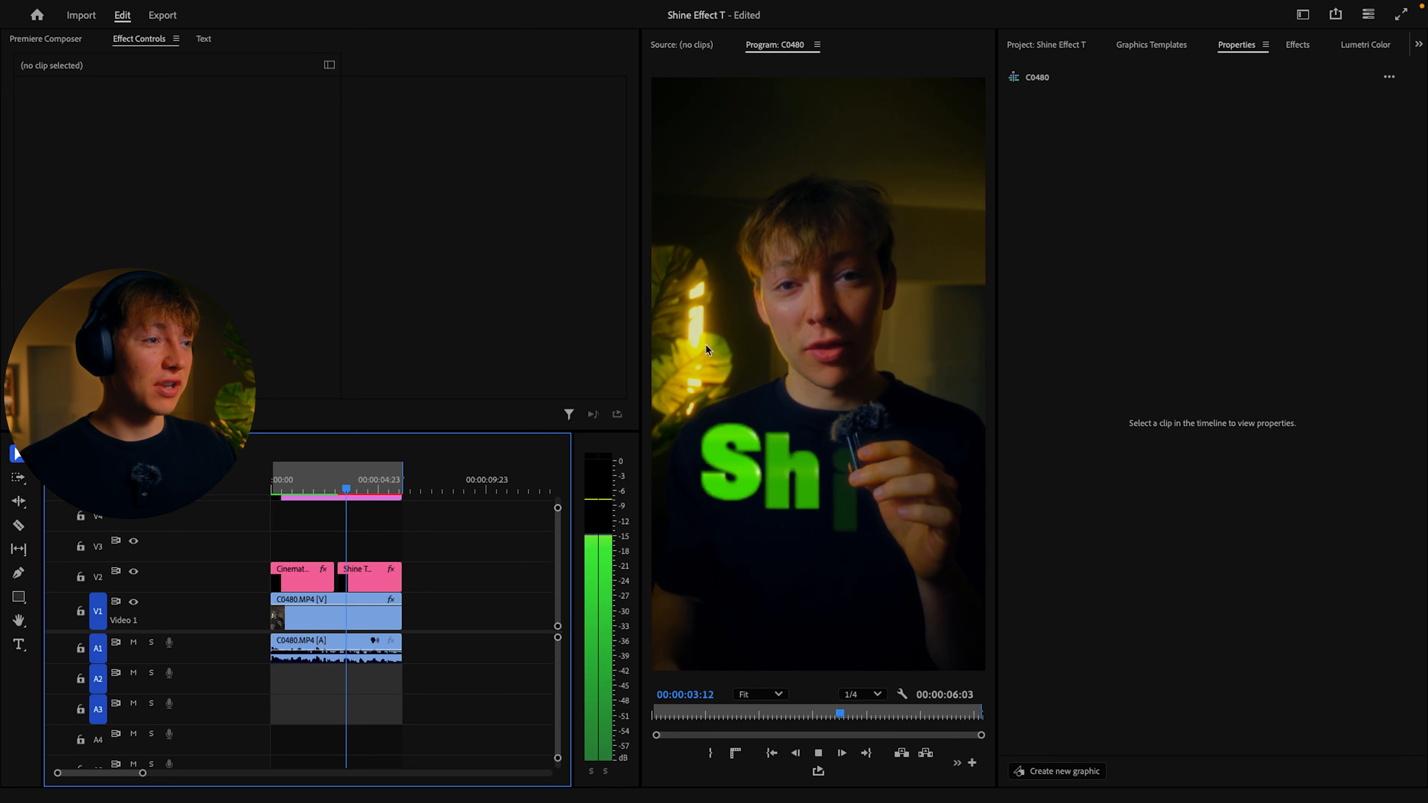
pyautogui.press('space')
pyautogui.click(707, 350)
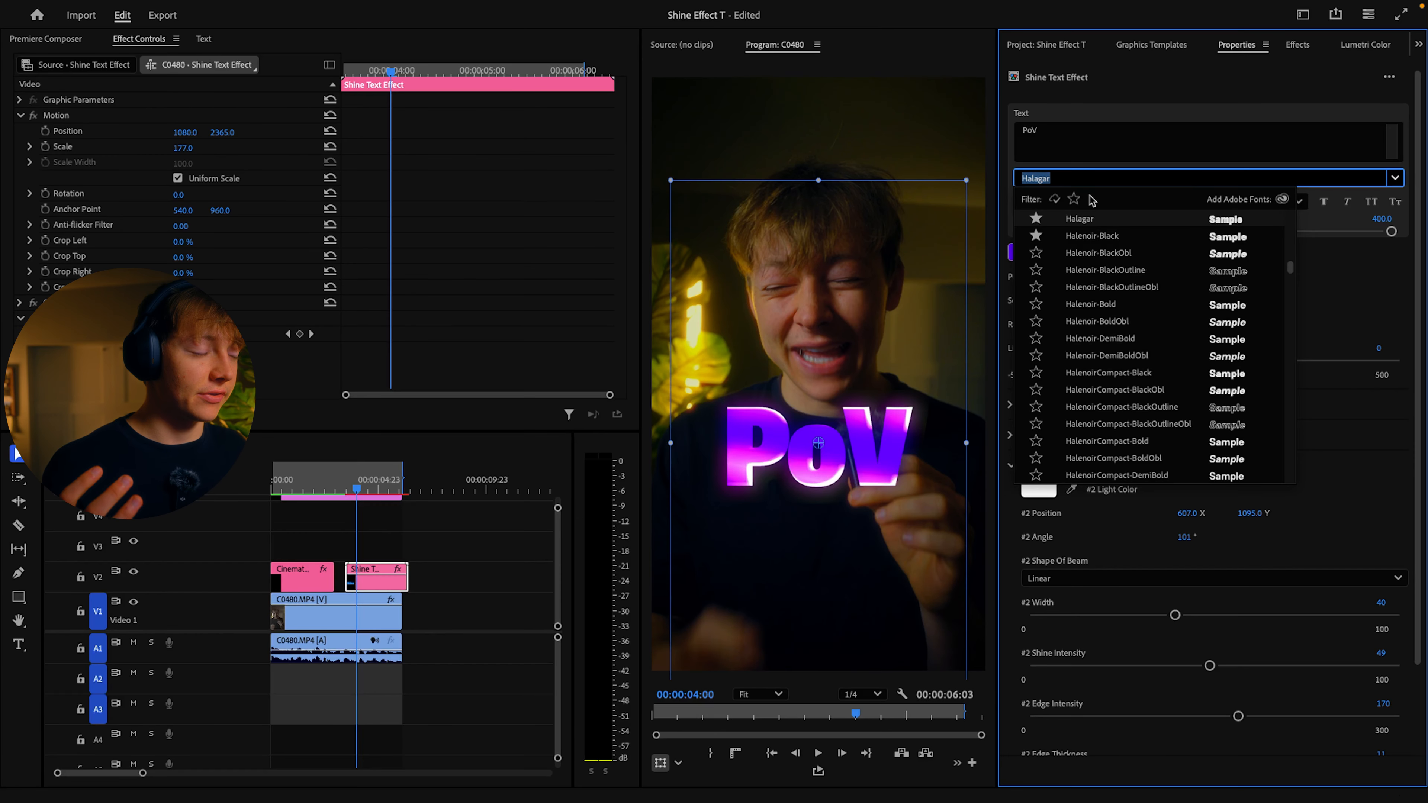
# Step: Show only favorite fonts and try Baremila and jullian on the PoV title
pyautogui.click(1074, 198)
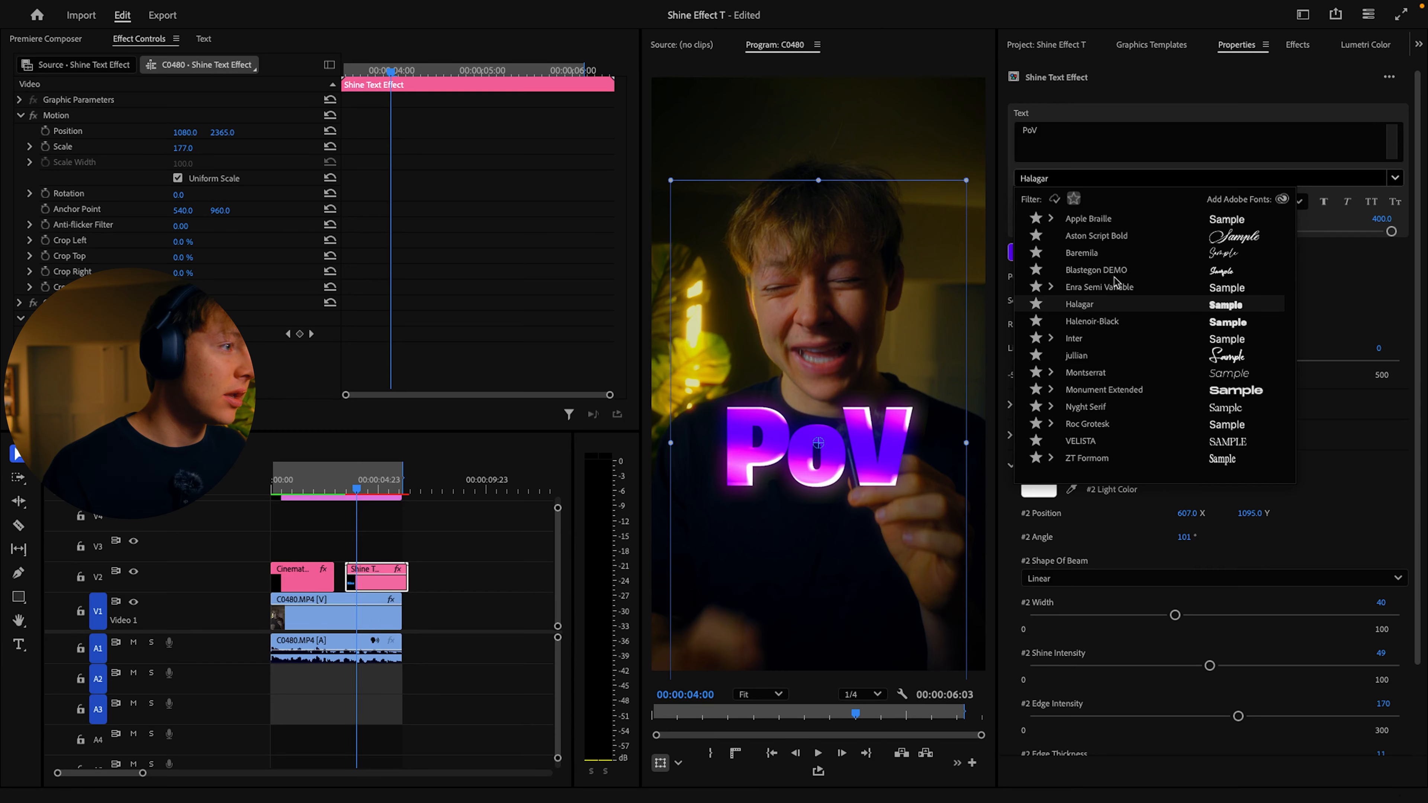
pyautogui.click(1099, 260)
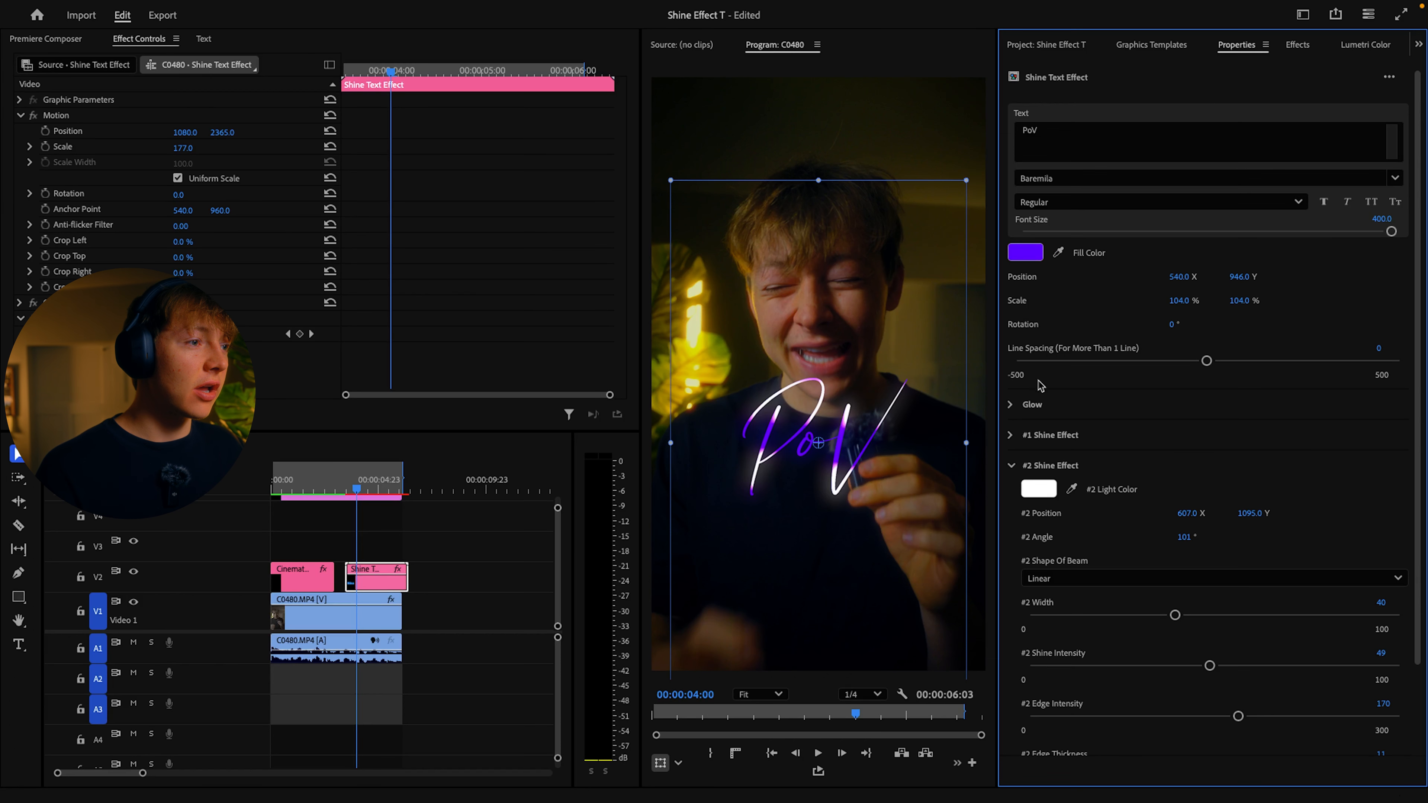
pyautogui.click(1393, 186)
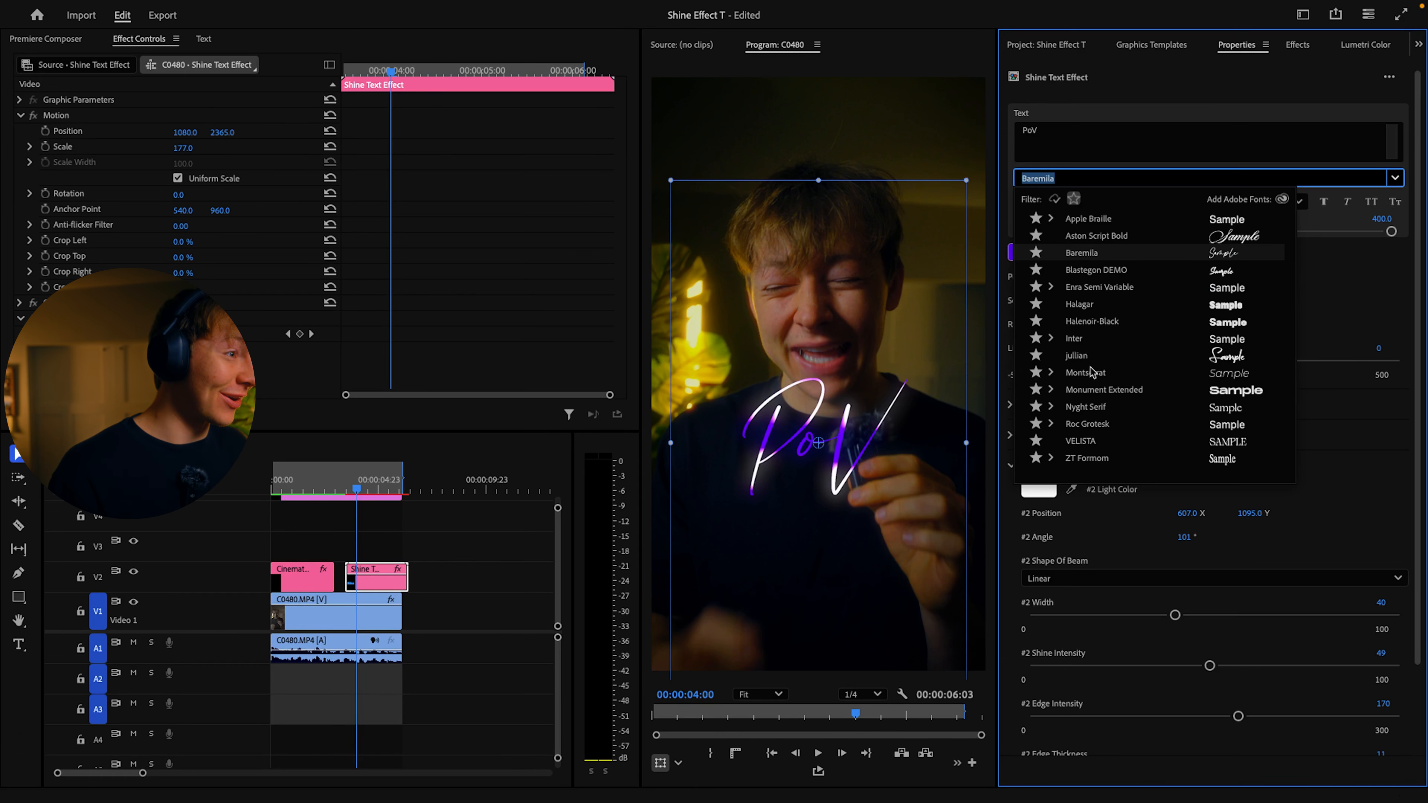
pyautogui.click(1083, 356)
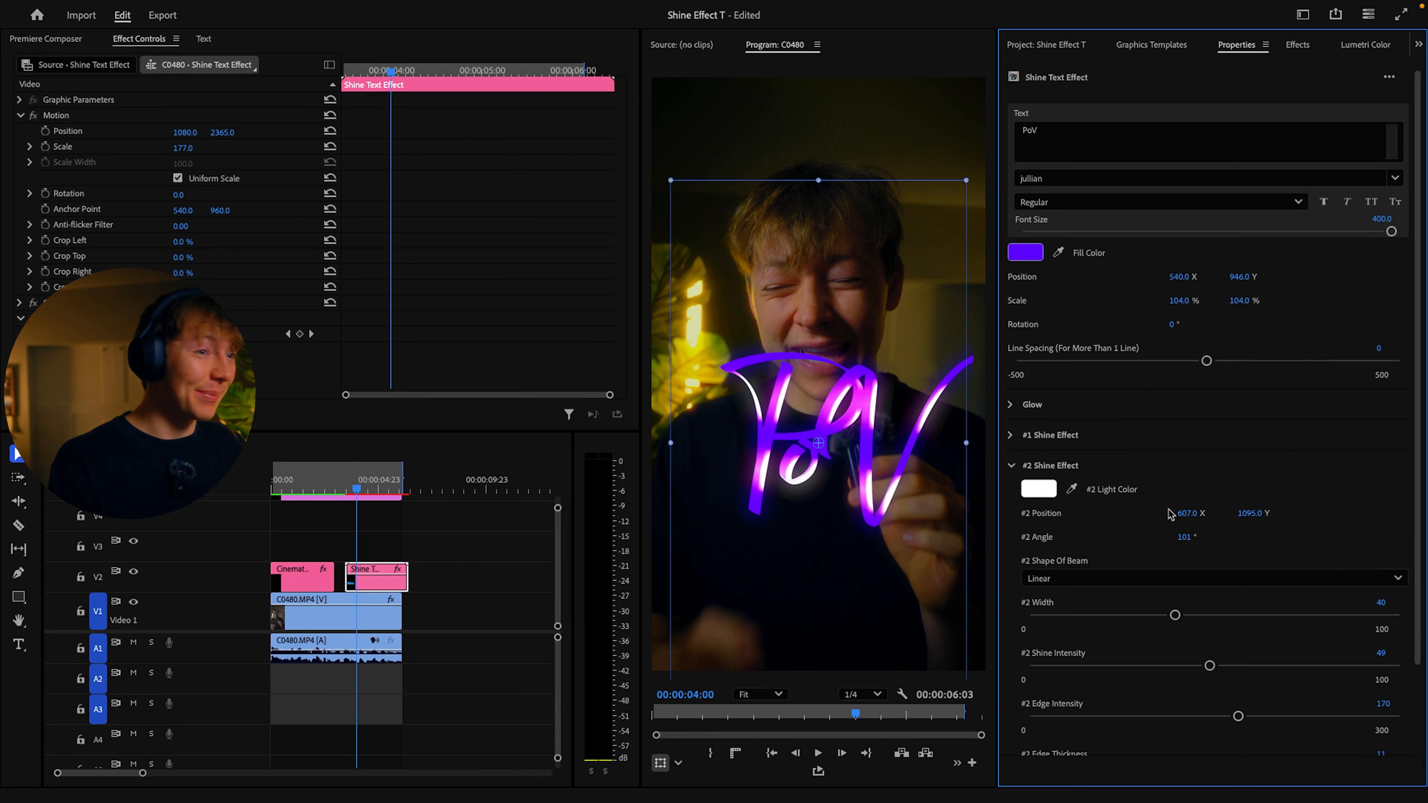
# Step: Move the PoV title to motion Position 952, 2516 and set its font to Halenoir-Black
pyautogui.moveTo(185, 133); pyautogui.dragTo(113, 133)
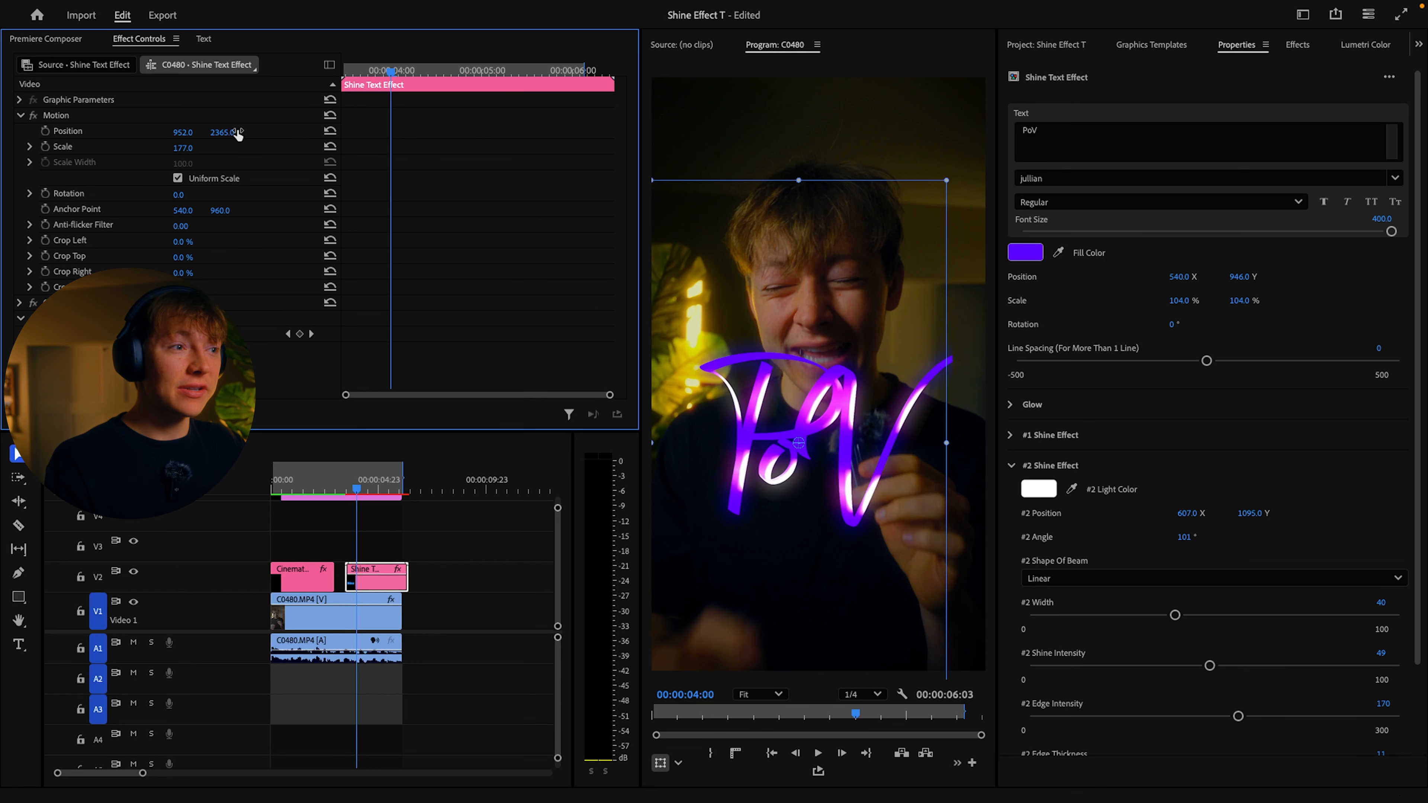
pyautogui.moveTo(232, 133); pyautogui.dragTo(317, 133)
pyautogui.click(1395, 179)
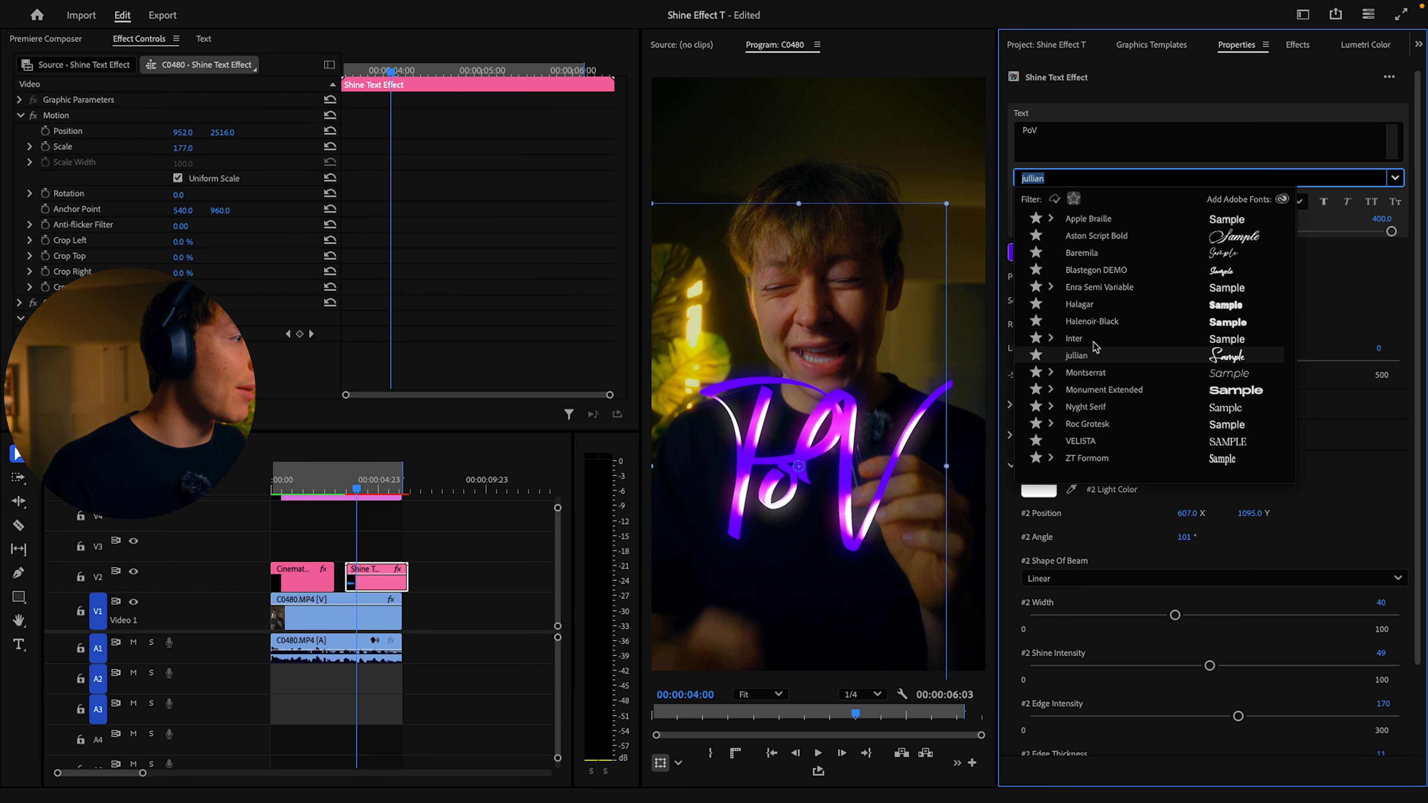
pyautogui.click(1086, 320)
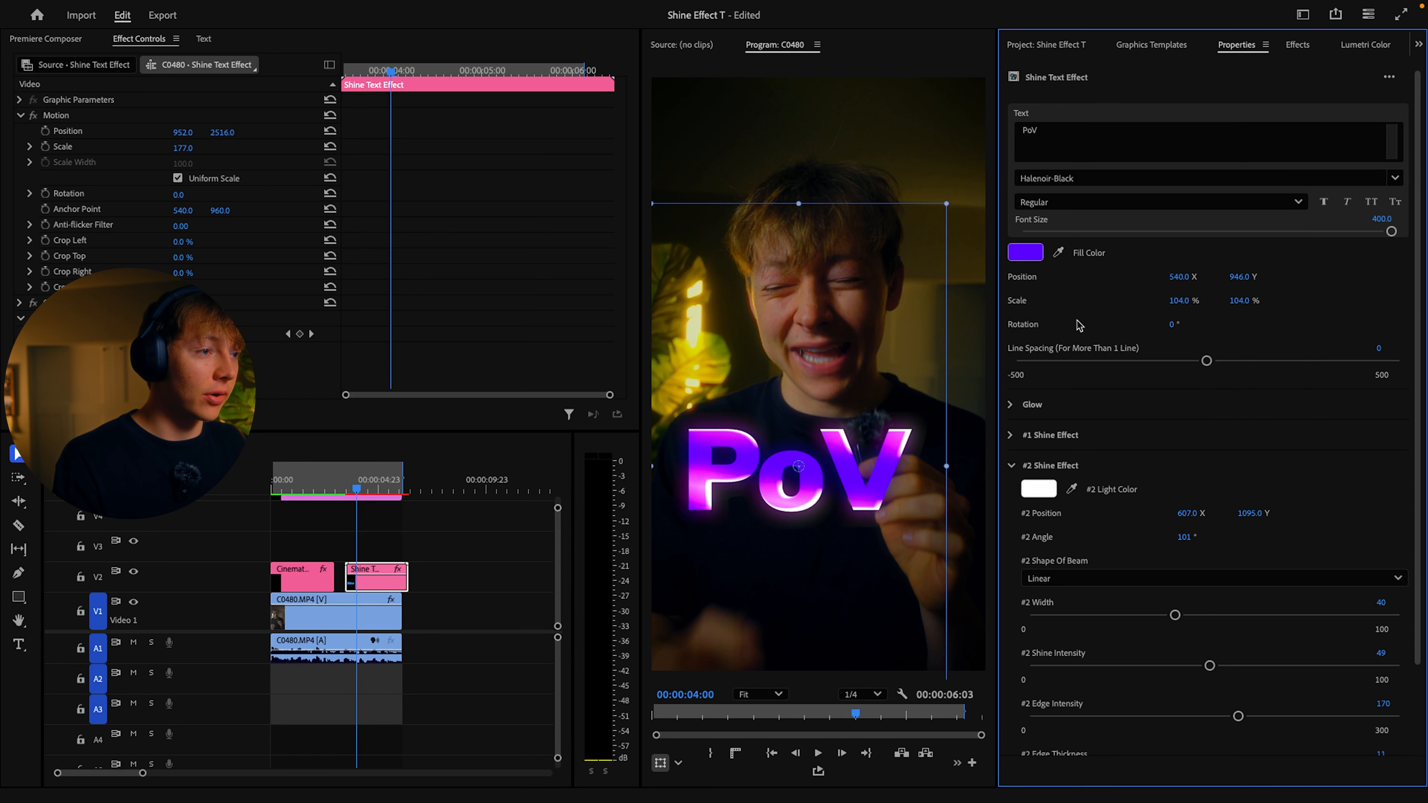
# Step: Set the PoV title's font to Inter Black and its motion Position X to 1132
pyautogui.click(1395, 178)
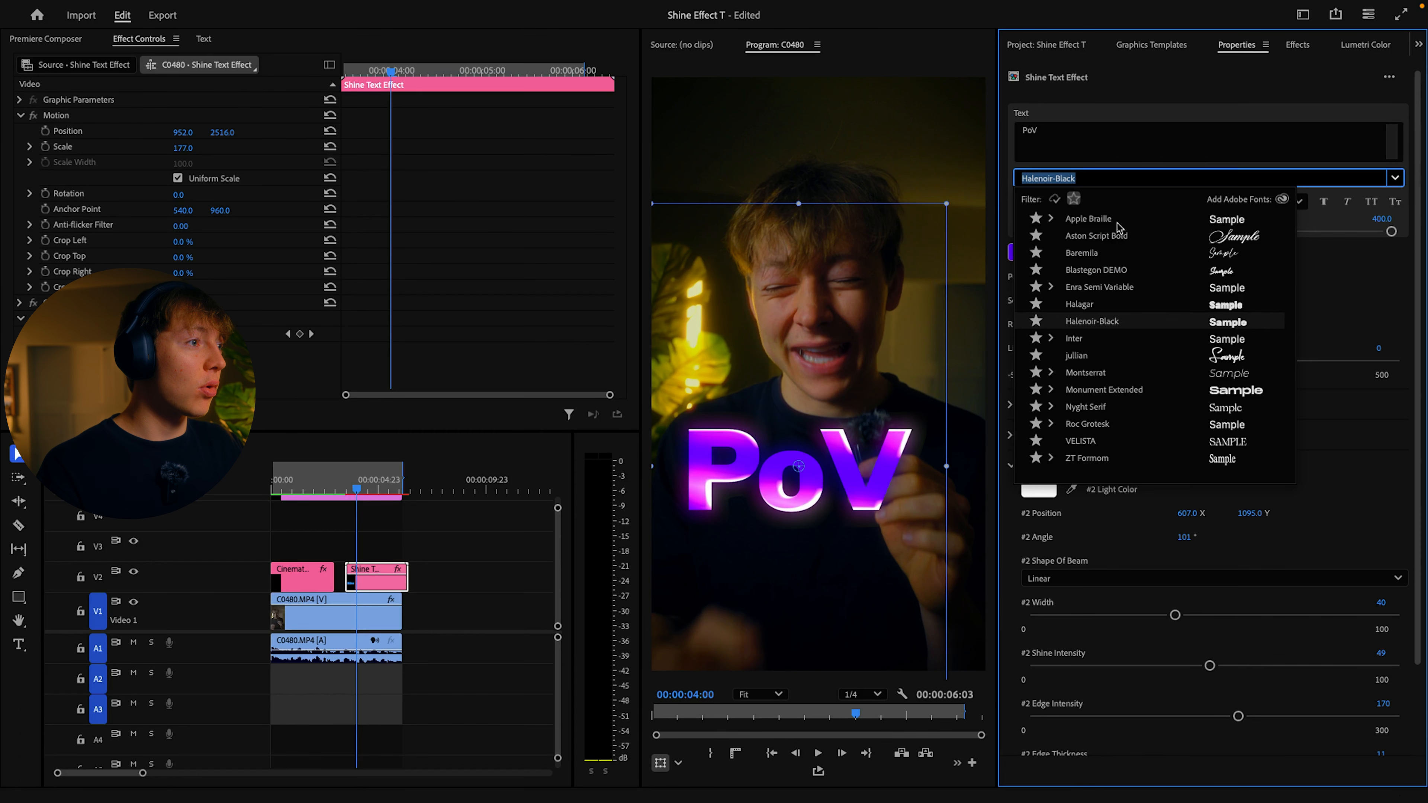
pyautogui.click(1050, 338)
pyautogui.click(1102, 467)
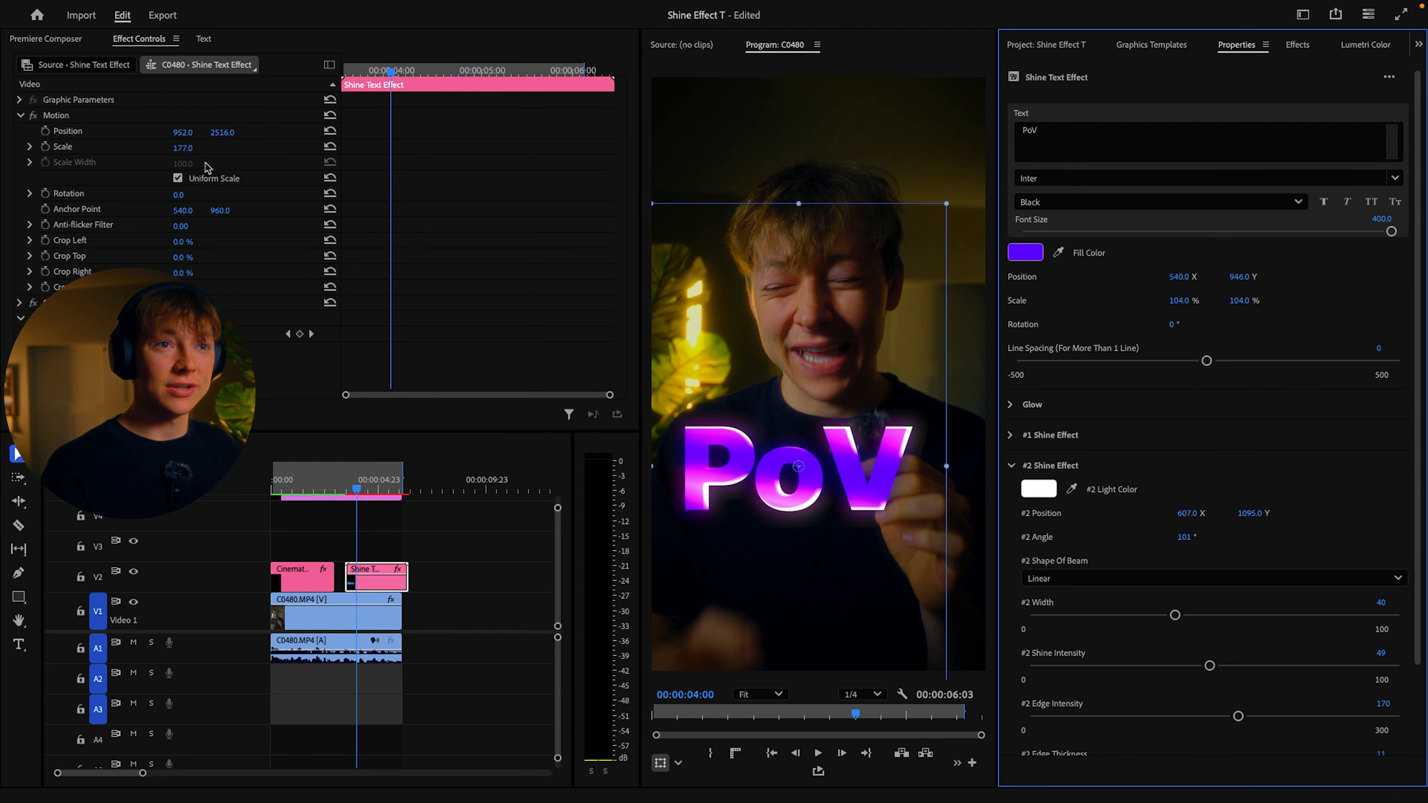
pyautogui.moveTo(183, 132); pyautogui.dragTo(284, 132)
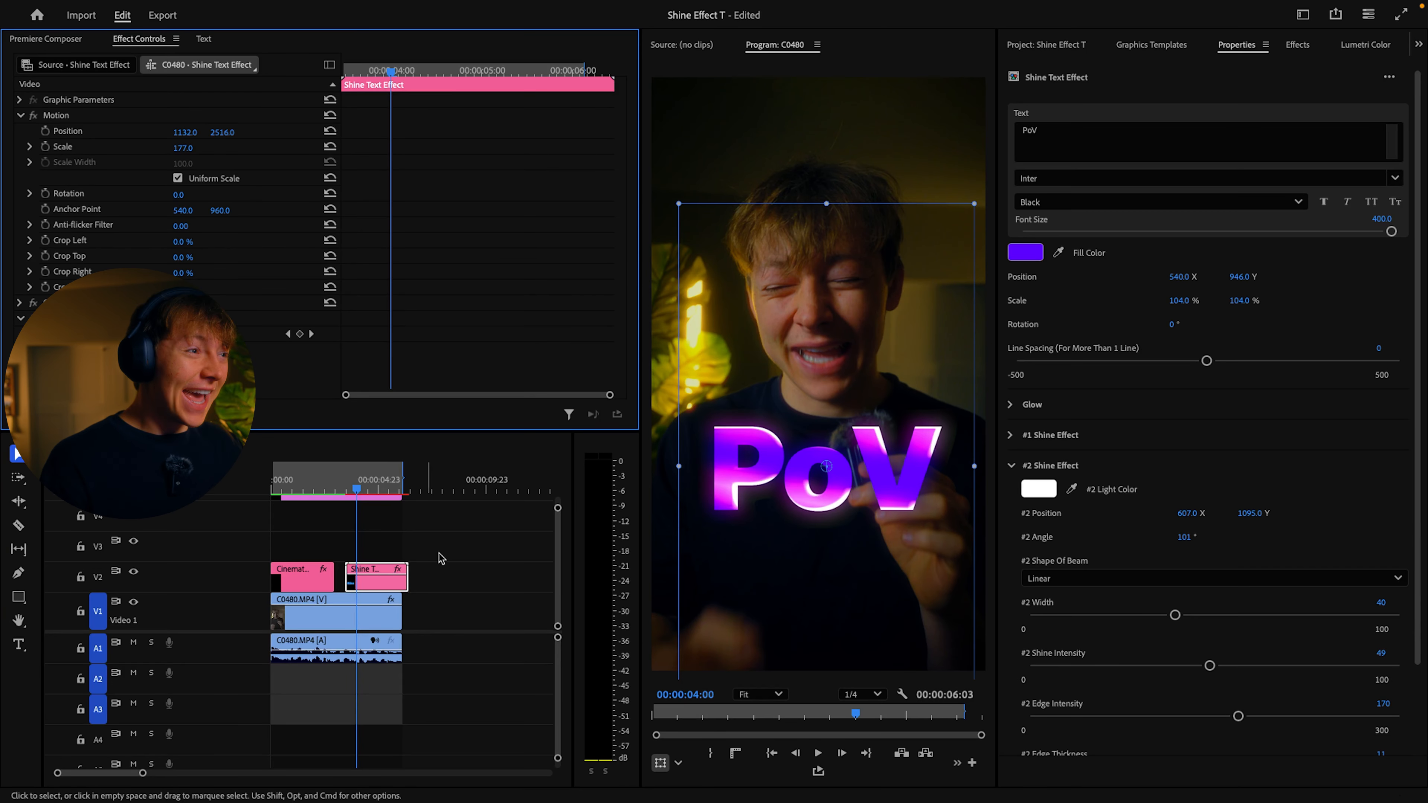
# Step: Play back the PoV title from the start of its clip to check the new font and placement
pyautogui.click(348, 488)
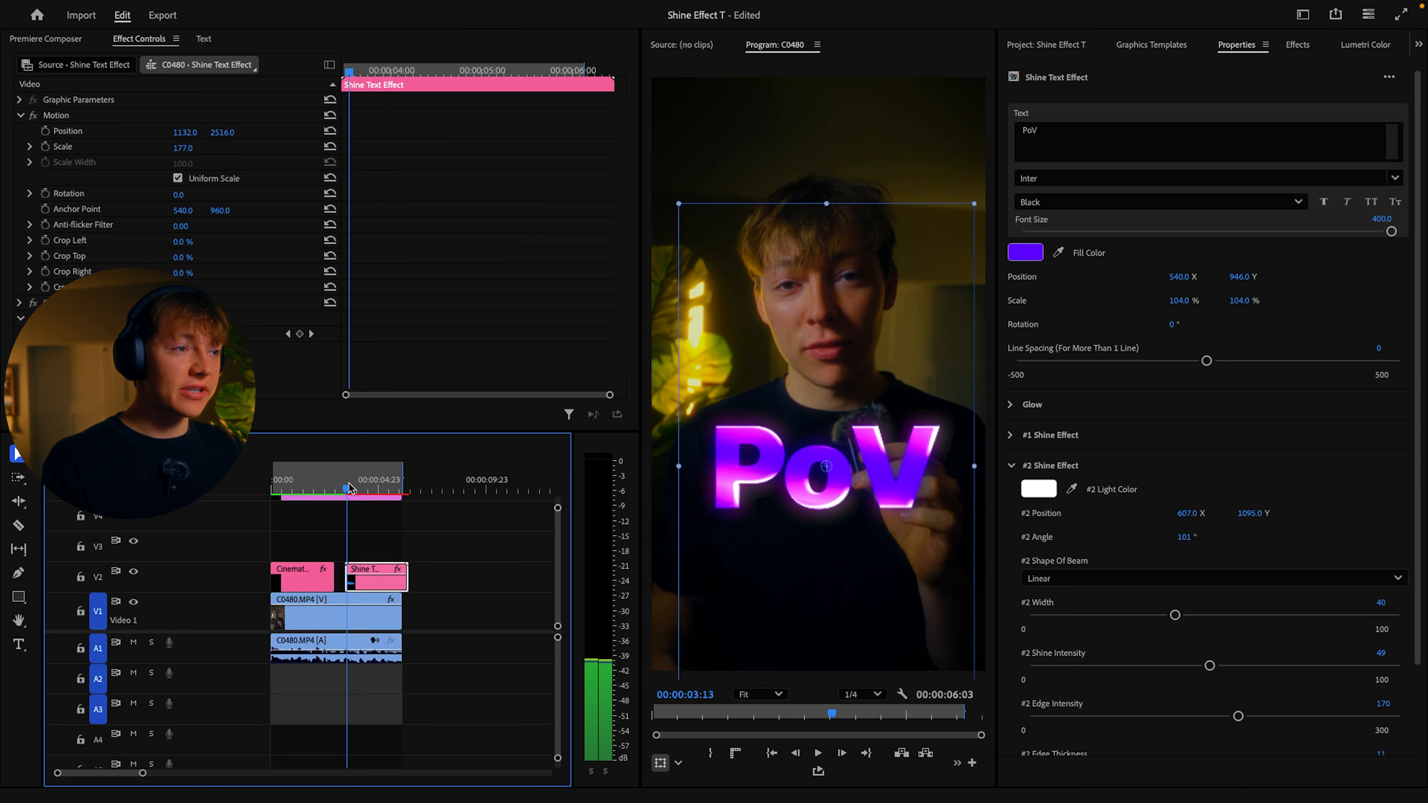
pyautogui.press('space')
pyautogui.press('space')
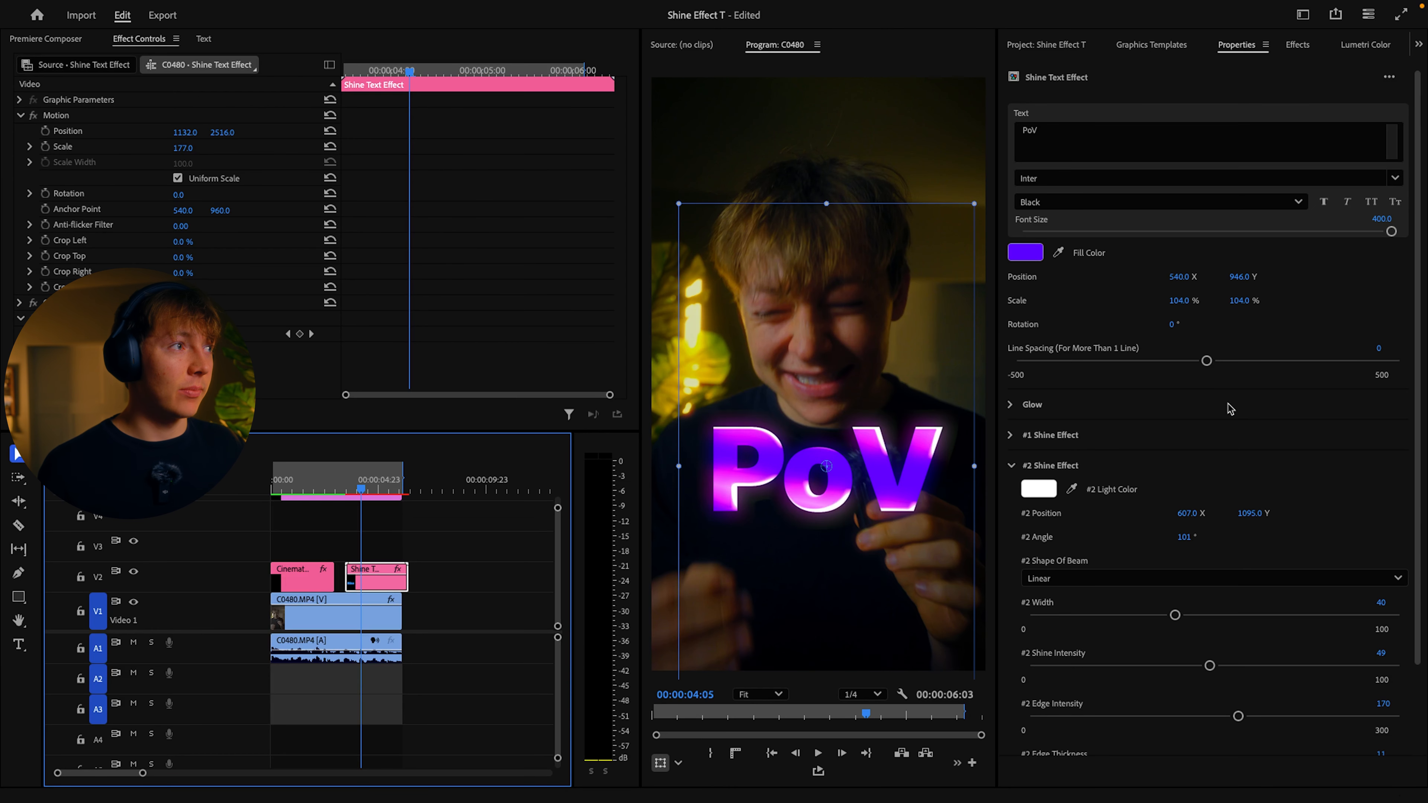
# Step: Expand the effect presets from Floc through TR - All Presets to TR - Captions Presets
pyautogui.click(1296, 40)
pyautogui.click(1016, 101)
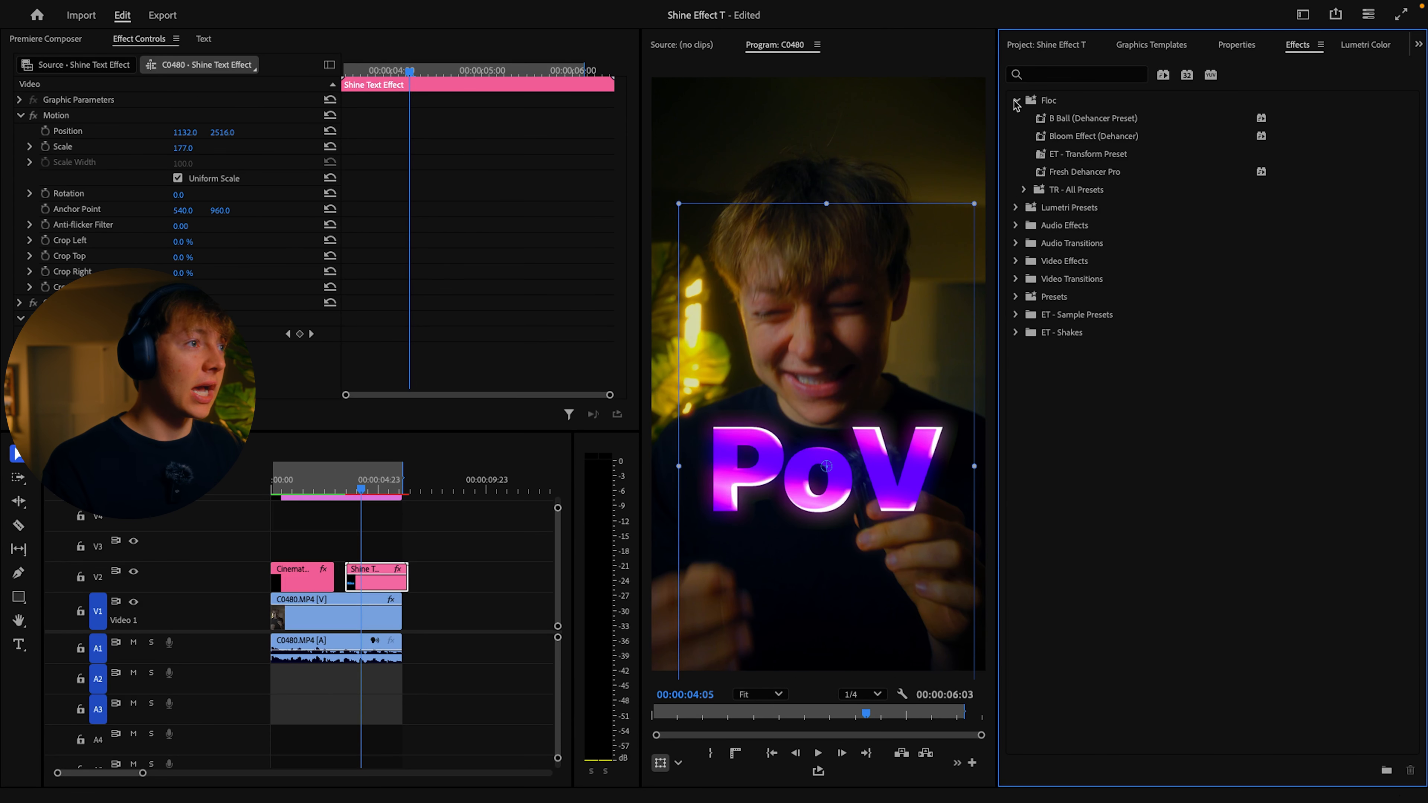
pyautogui.click(1025, 190)
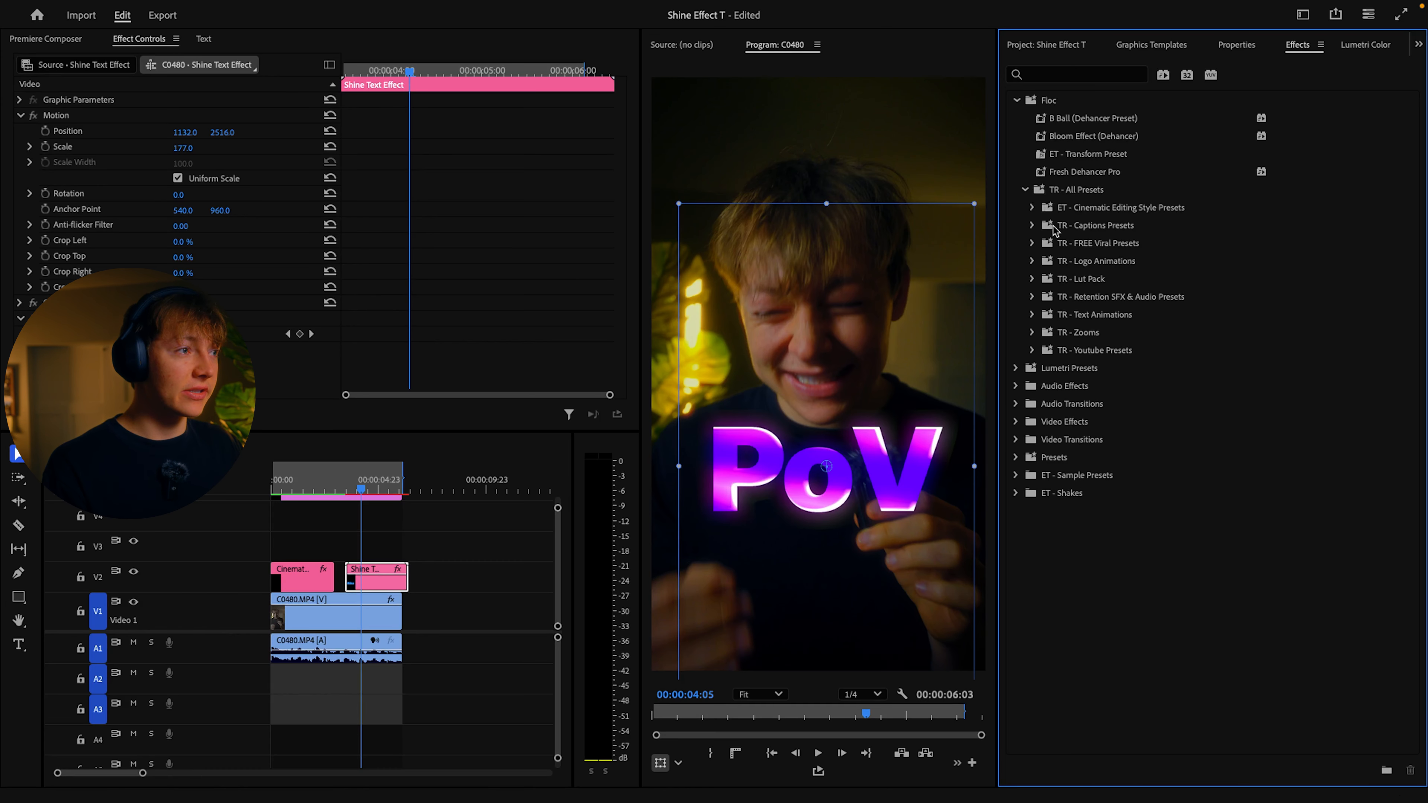
pyautogui.click(1032, 226)
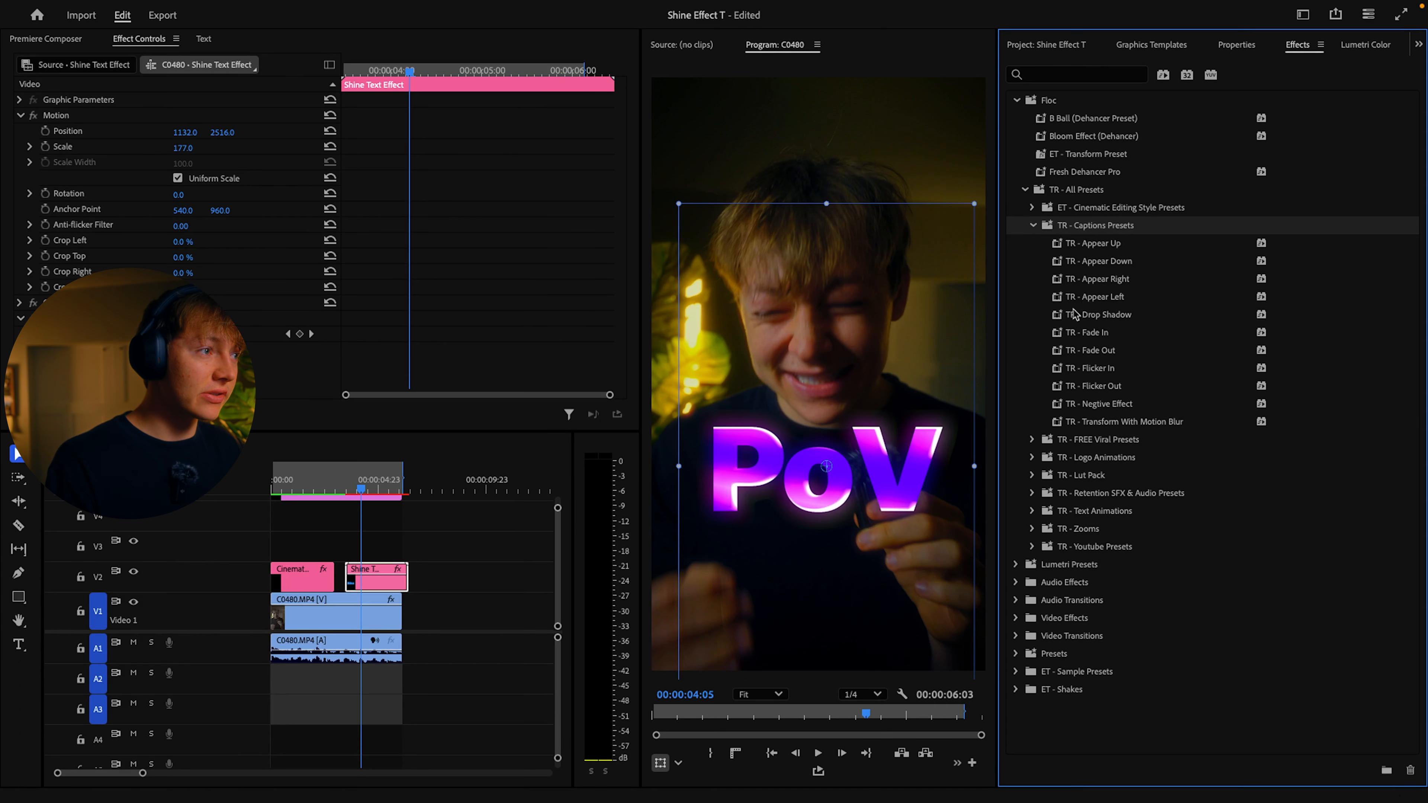
# Step: Try the TR - Appear Down preset on the PoV title and play back its entrance
pyautogui.moveTo(1091, 265); pyautogui.dragTo(376, 577)
pyautogui.moveTo(364, 484); pyautogui.dragTo(340, 485)
pyautogui.press('space')
pyautogui.press('space')
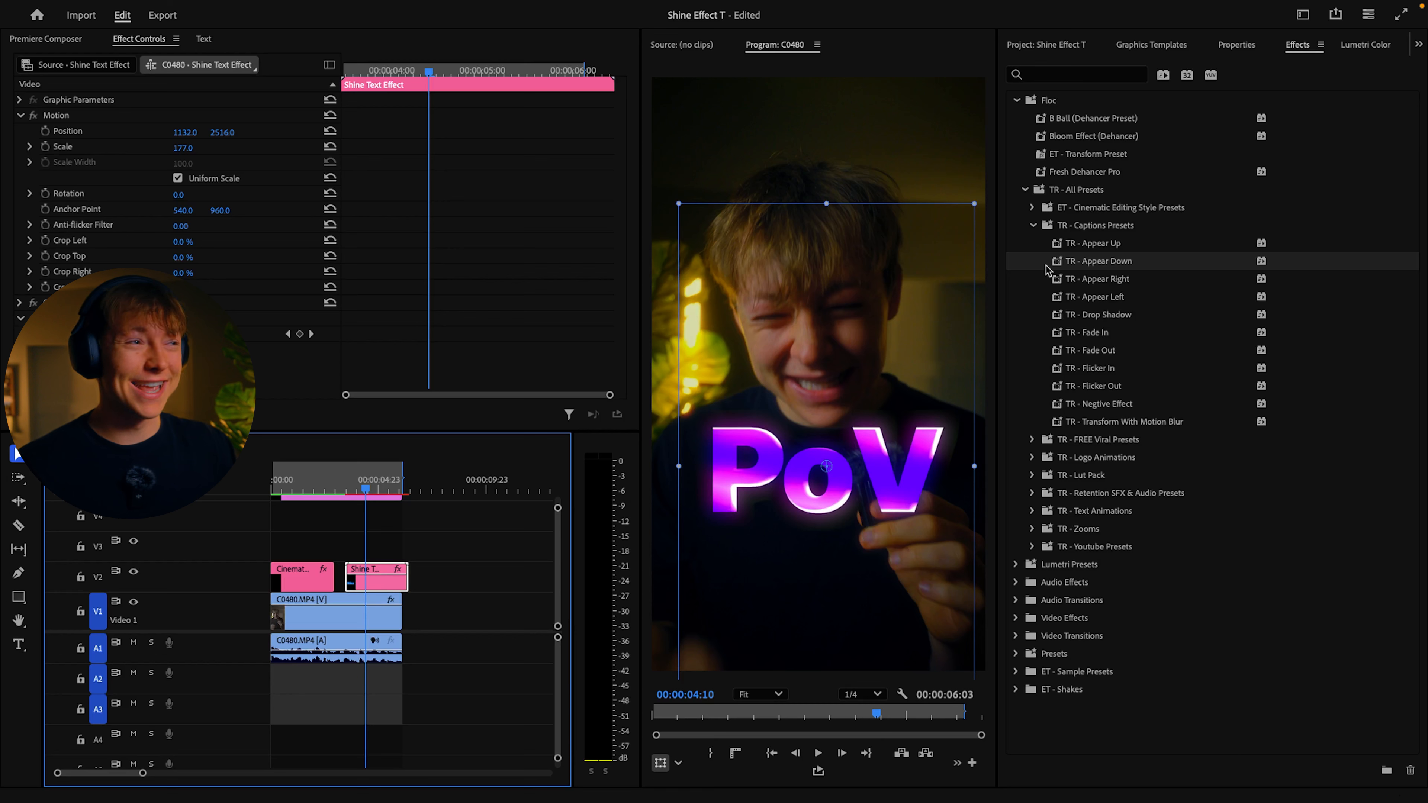
# Step: Apply the TR - Appear Up preset to the PoV title, play back its entrance and deselect the clip
pyautogui.moveTo(1119, 244); pyautogui.dragTo(396, 577)
pyautogui.moveTo(363, 472); pyautogui.dragTo(338, 476)
pyautogui.press('space')
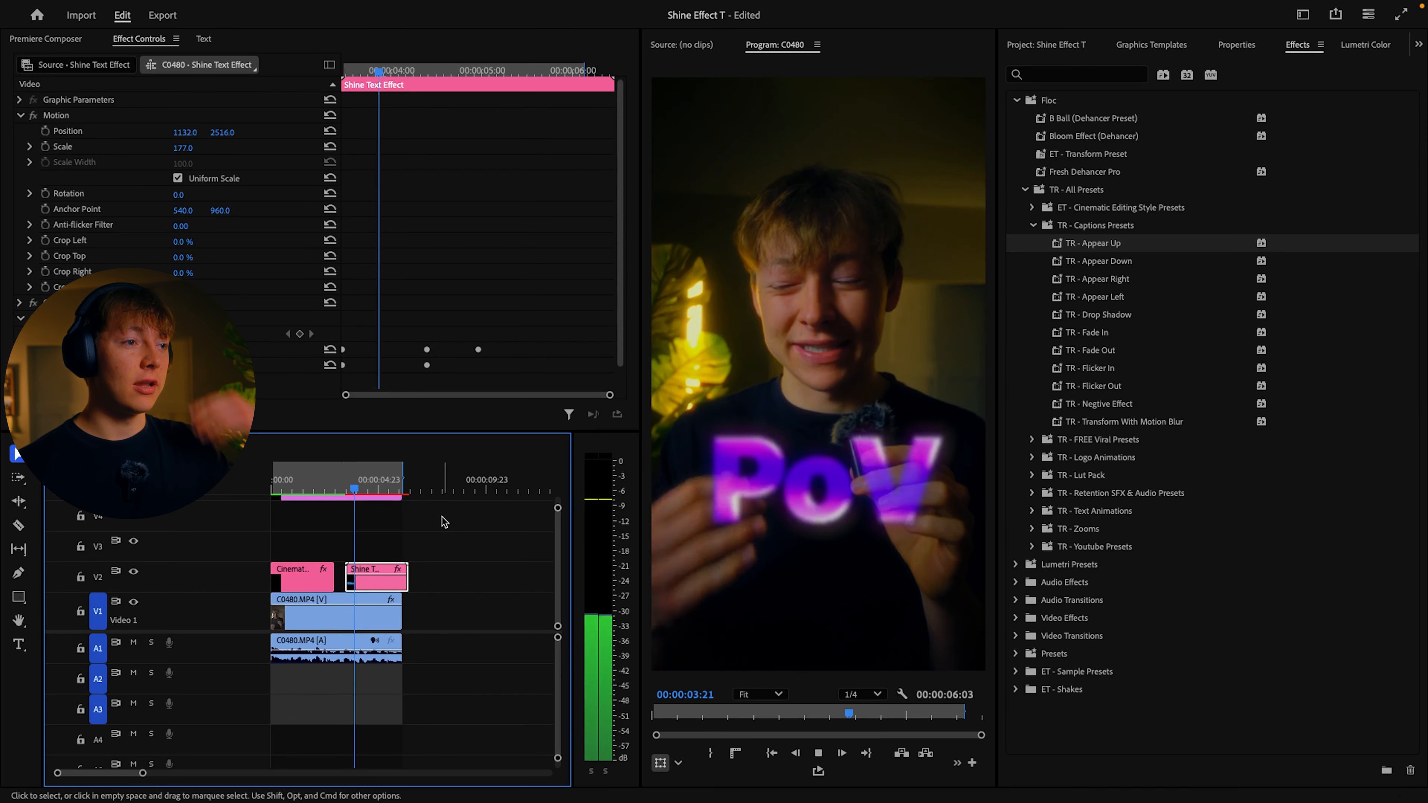
pyautogui.press('space')
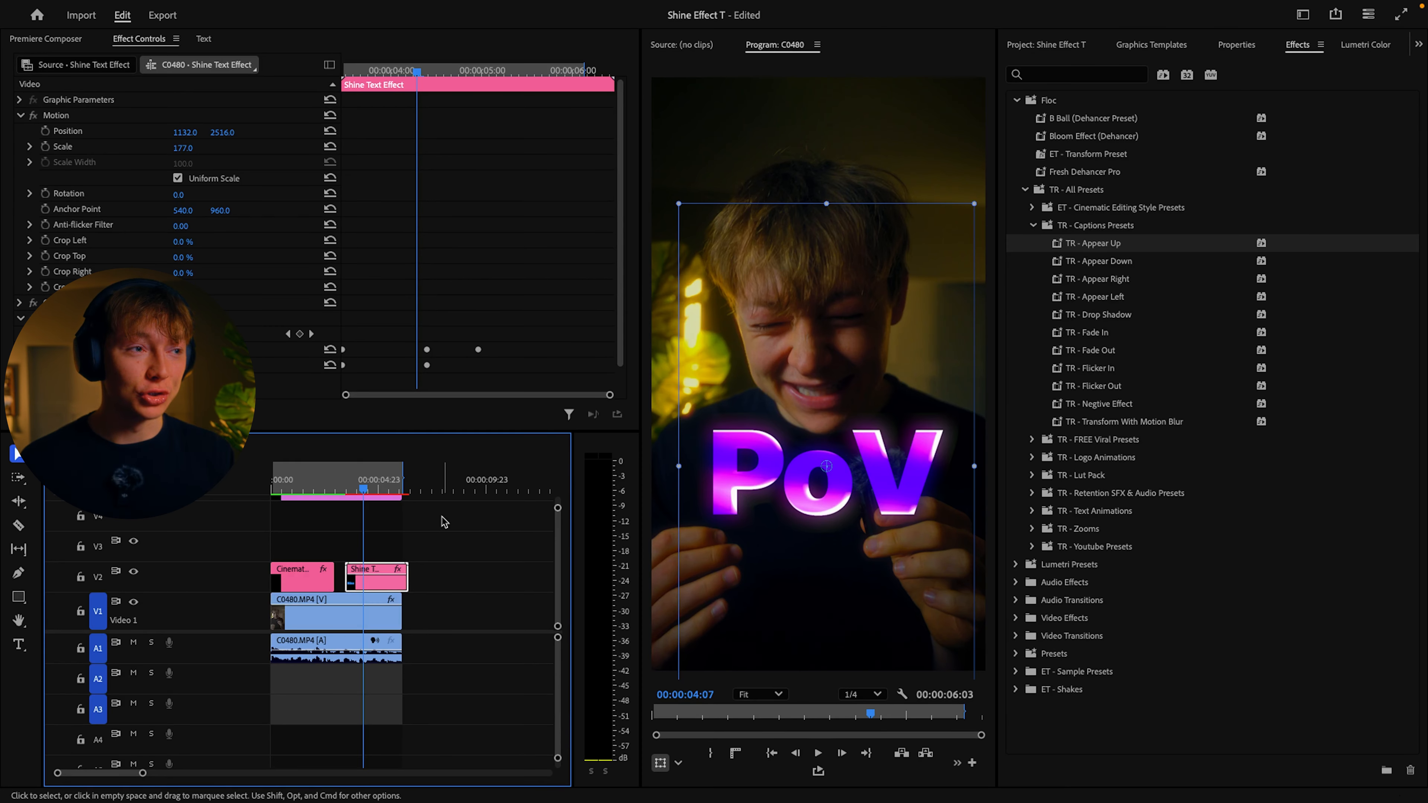
pyautogui.click(443, 524)
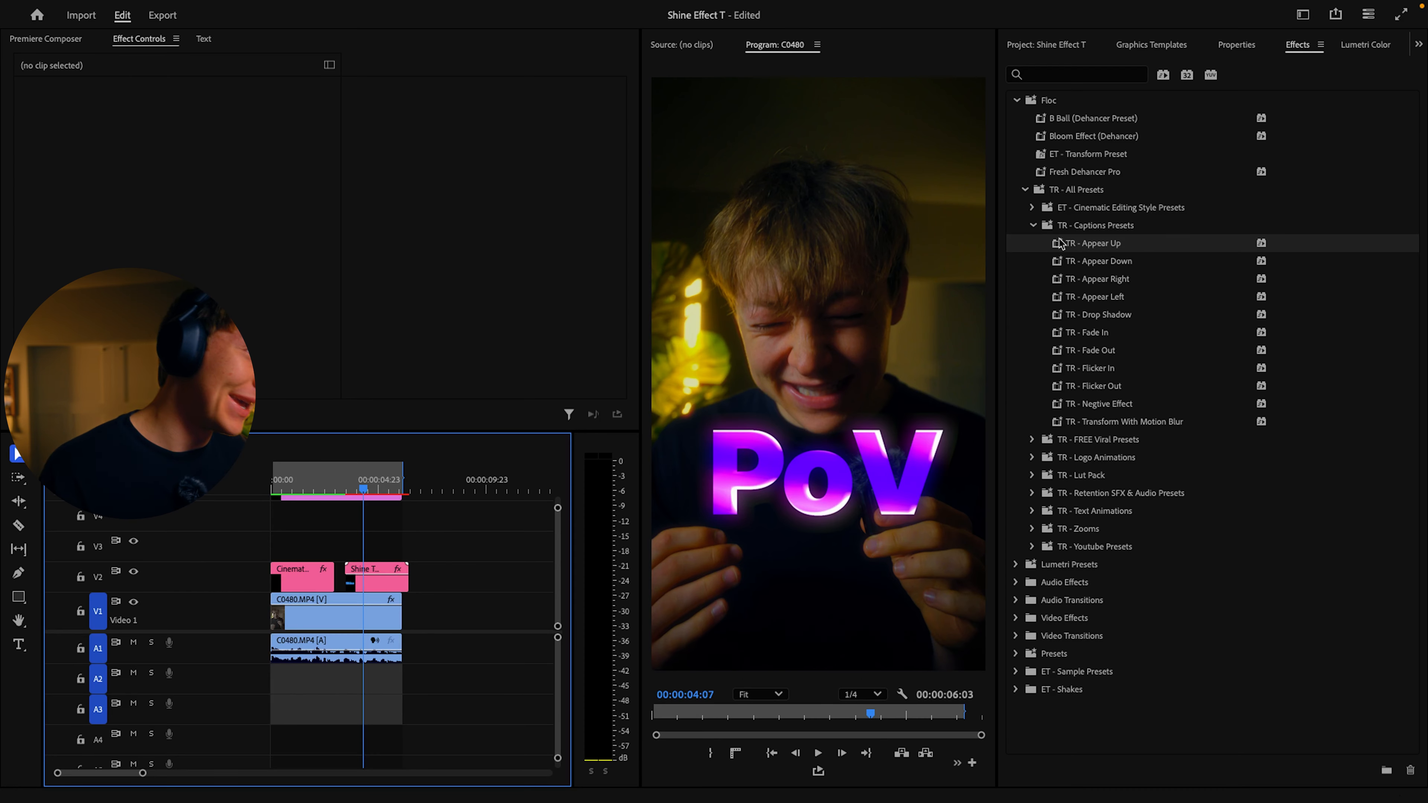
# Step: Look over the other captions presets, such as TR - Fade In, and the text styles stored in the project
pyautogui.click(1033, 225)
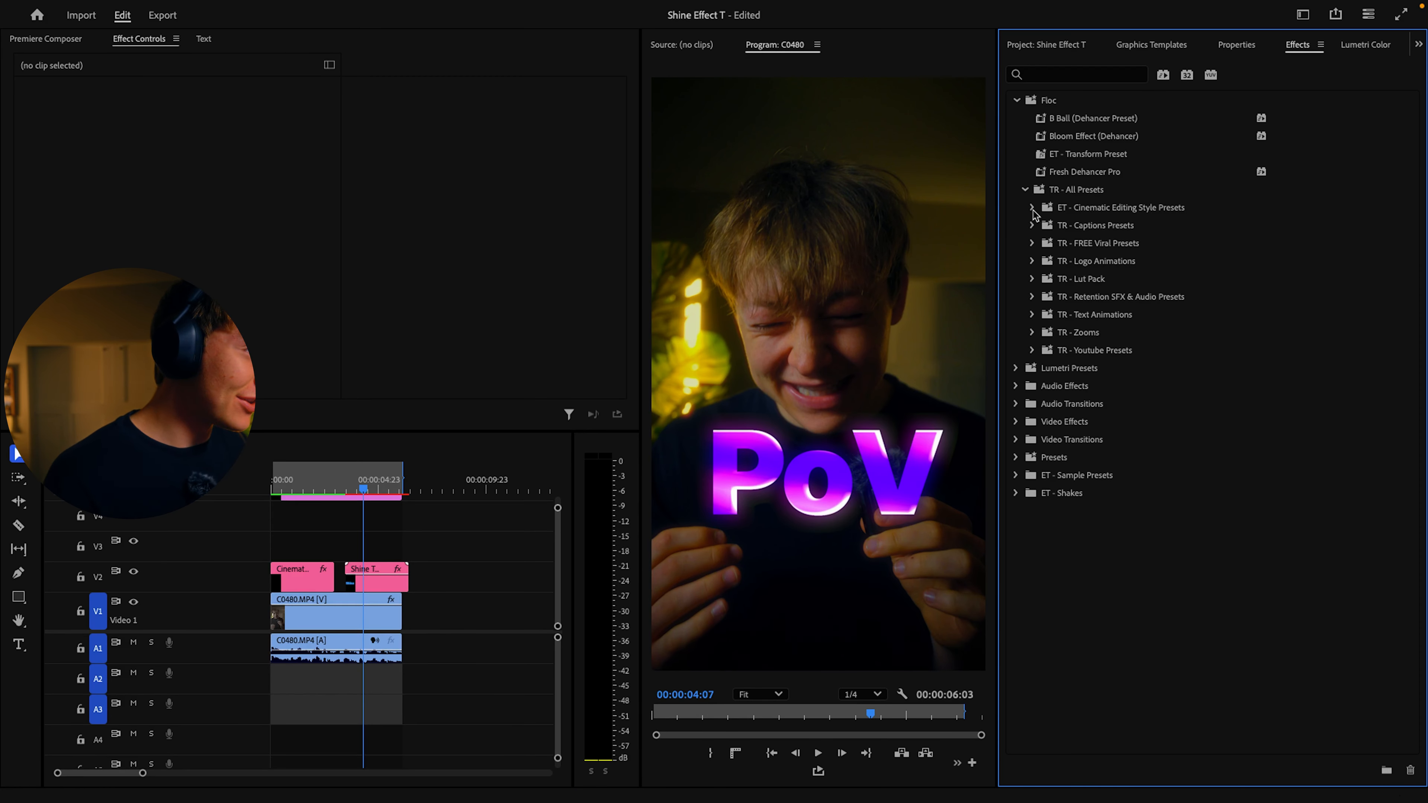
pyautogui.click(1032, 226)
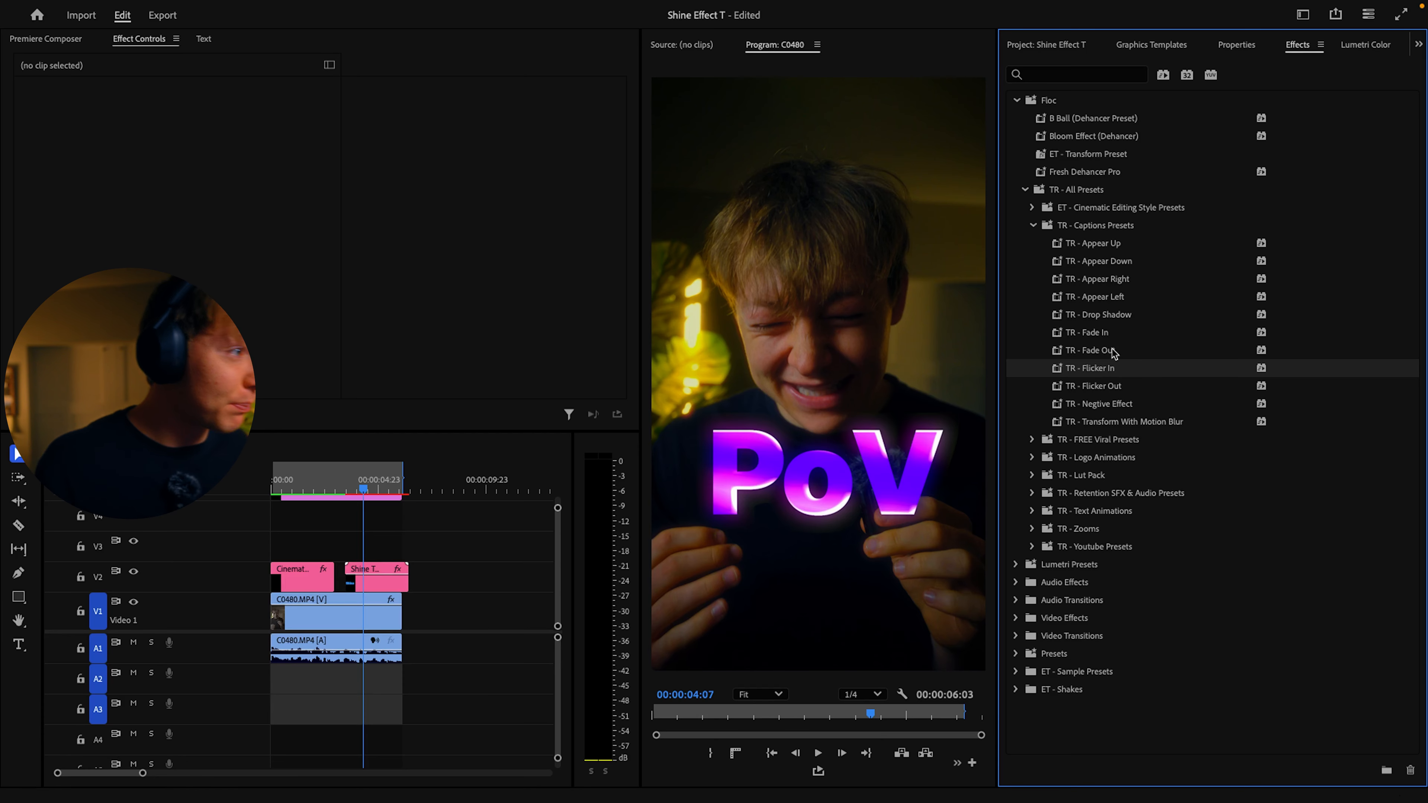
pyautogui.click(1102, 333)
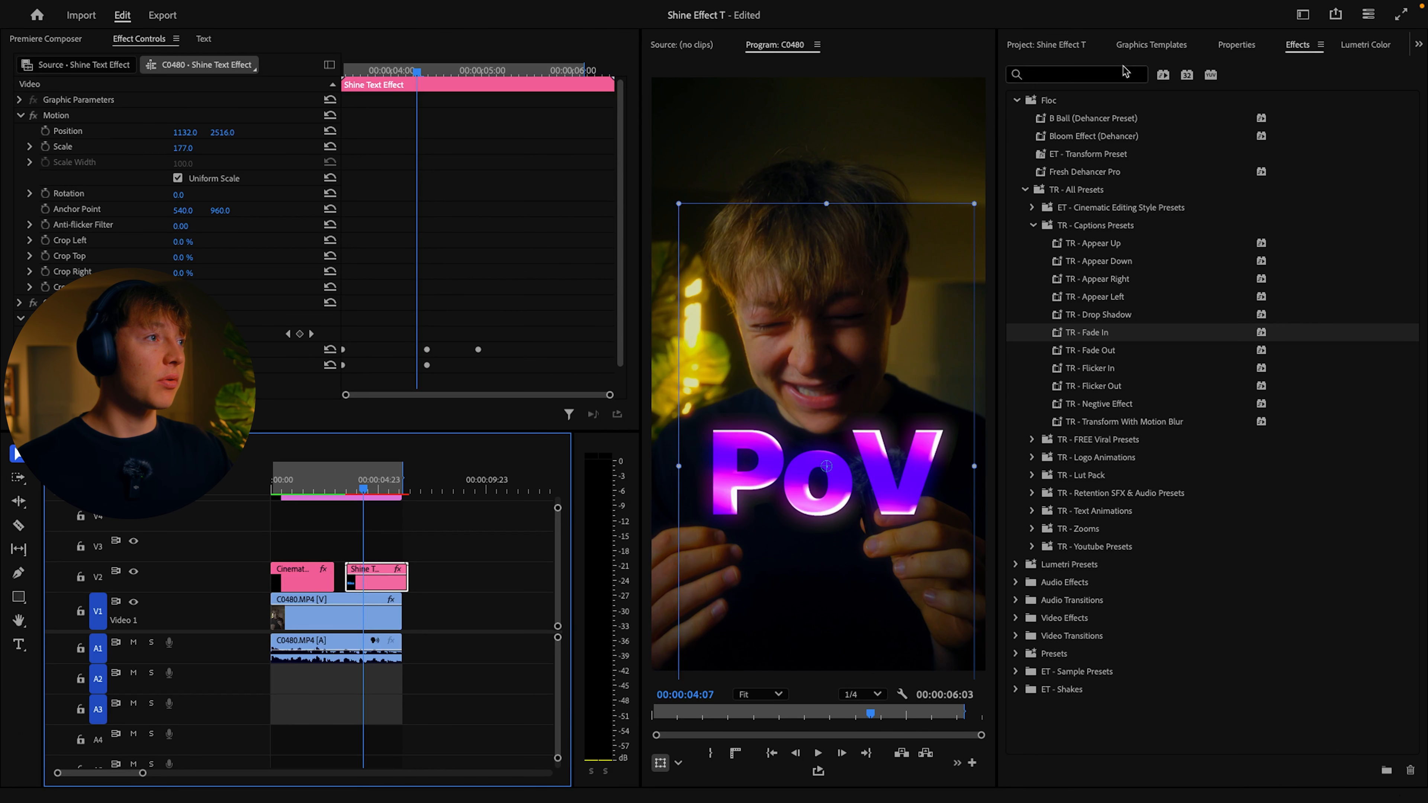
pyautogui.click(1151, 44)
pyautogui.click(1071, 46)
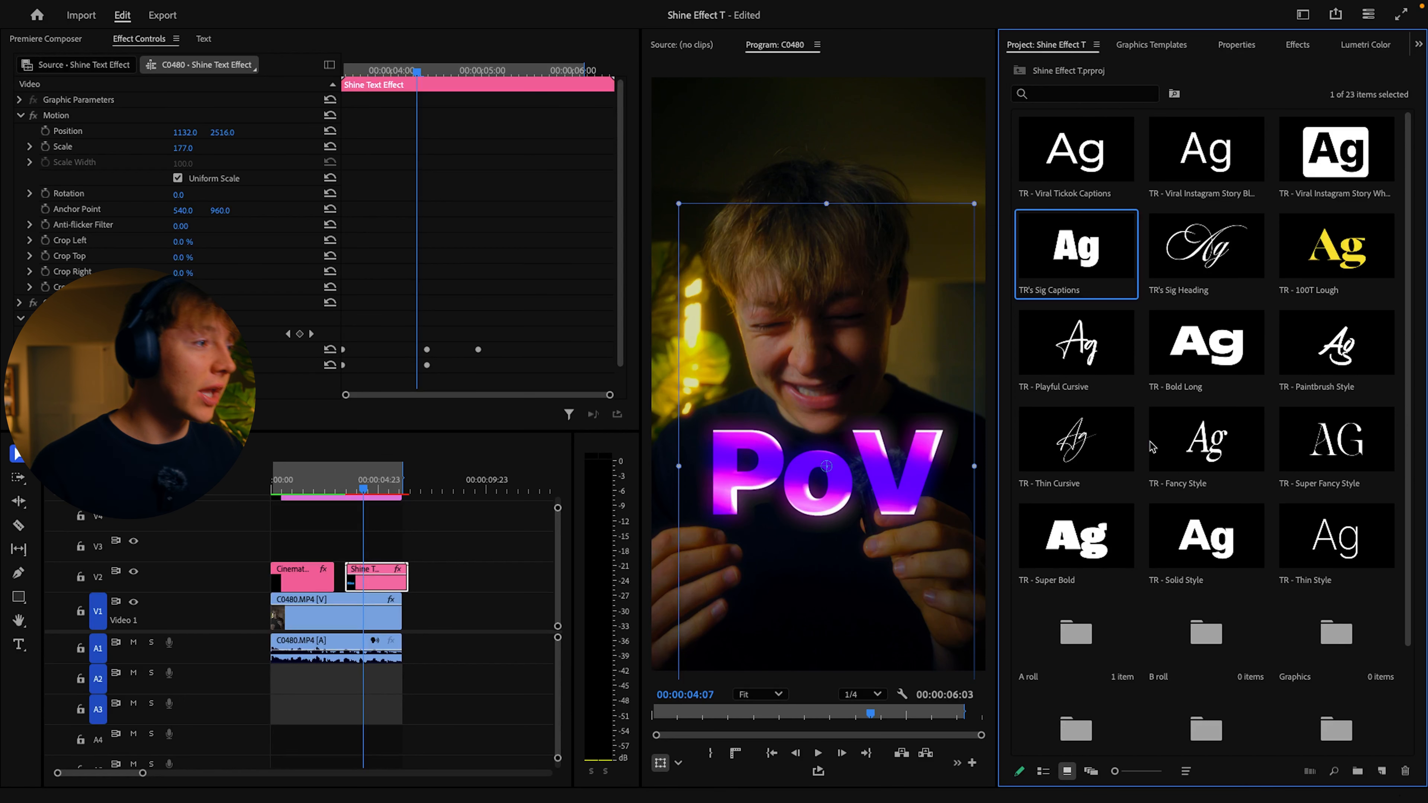